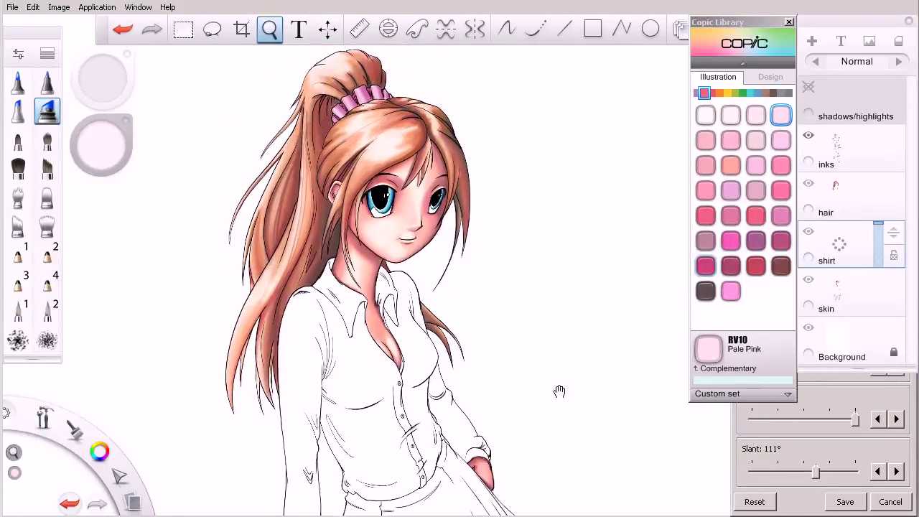
# Test pale pink marker colours, including RV10, RV02, RV000 and RV0000, on the blank canvas beside the figure
pyautogui.press('space')
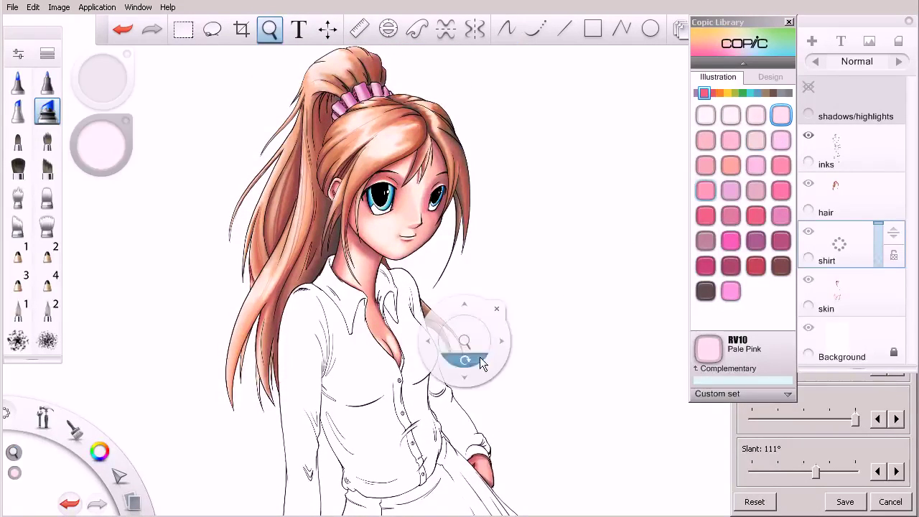
pyautogui.moveTo(484, 363); pyautogui.dragTo(479, 342)
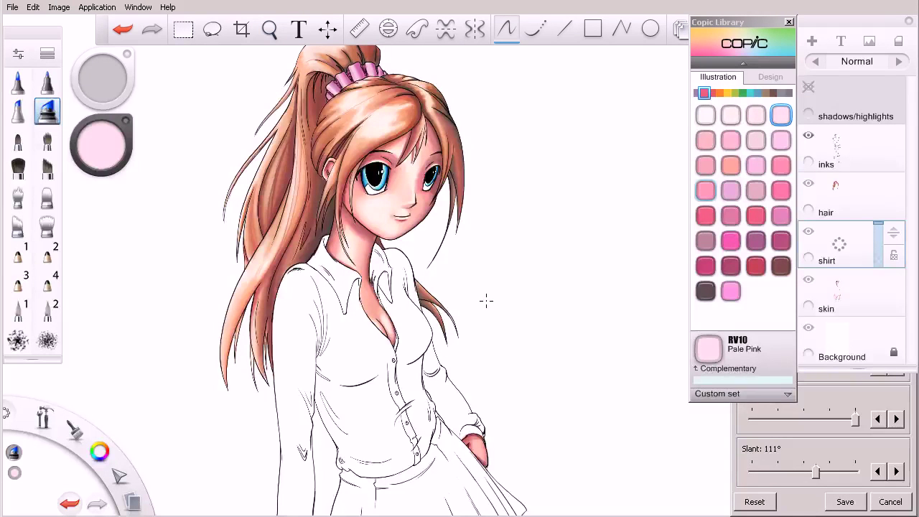
pyautogui.moveTo(543, 311)
pyautogui.mouseDown()
pyautogui.moveTo(563, 295)
pyautogui.moveTo(554, 349)
pyautogui.mouseUp()
pyautogui.click(780, 140)
pyautogui.moveTo(581, 279); pyautogui.dragTo(564, 357)
pyautogui.click(755, 115)
pyautogui.moveTo(588, 287)
pyautogui.mouseDown()
pyautogui.moveTo(577, 351)
pyautogui.moveTo(598, 287)
pyautogui.mouseUp()
pyautogui.click(730, 115)
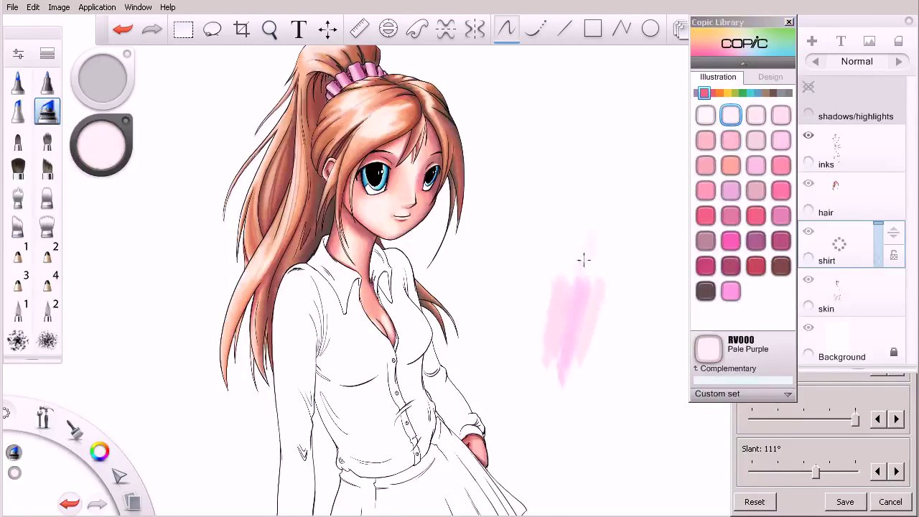
pyautogui.click(705, 116)
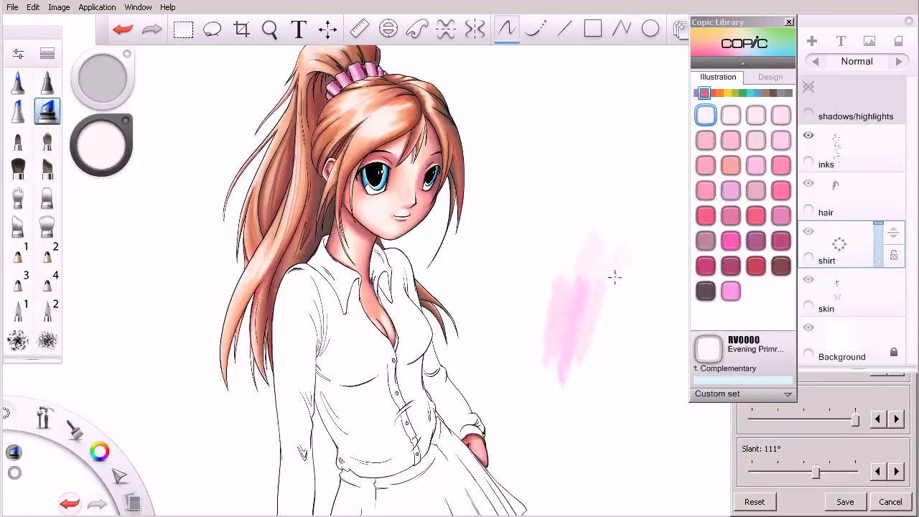
# Add test strokes of RV21 Light Pink and RV02 beside the figure, enlarging the nib after the first stroke
pyautogui.click(731, 140)
pyautogui.moveTo(619, 280)
pyautogui.mouseDown()
pyautogui.moveTo(567, 408)
pyautogui.moveTo(570, 381)
pyautogui.moveTo(559, 424)
pyautogui.mouseUp()
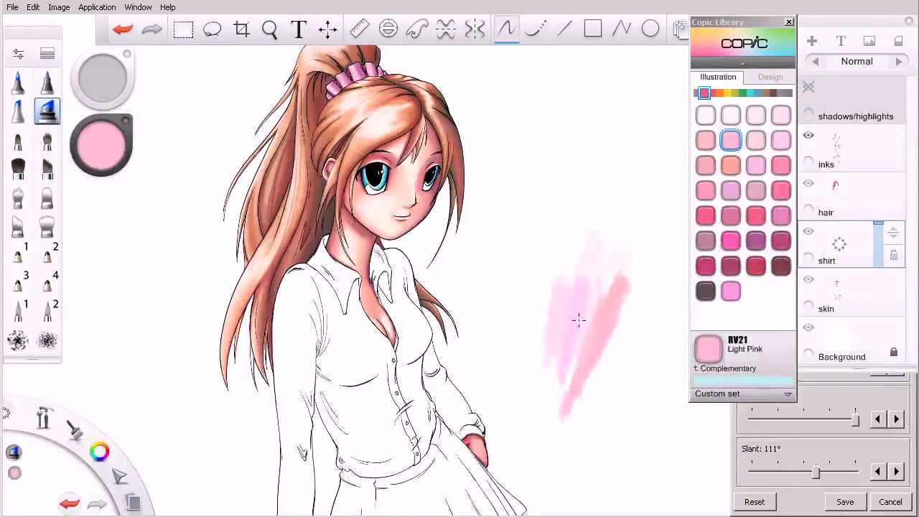
pyautogui.press(']')
pyautogui.press(']')
pyautogui.moveTo(604, 188); pyautogui.dragTo(567, 276)
pyautogui.click(780, 140)
pyautogui.moveTo(652, 174); pyautogui.dragTo(625, 206)
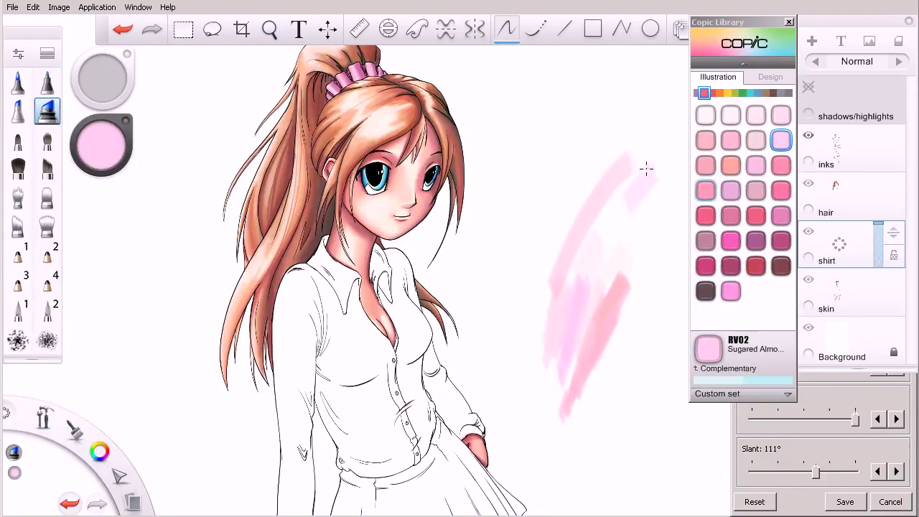
pyautogui.moveTo(646, 169); pyautogui.dragTo(603, 224)
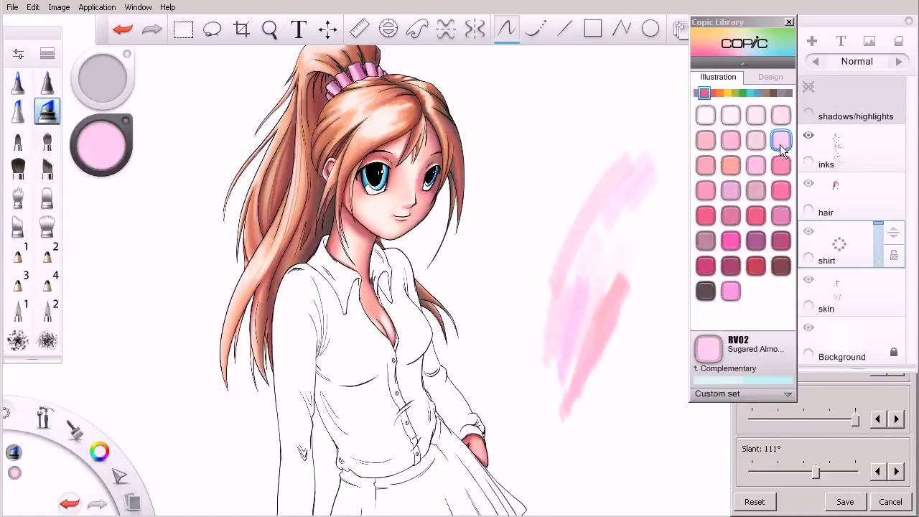
# Set the Copic Extra Broad Nib's slant to 90° and try a stroke on the shirt front
pyautogui.press('space')
pyautogui.moveTo(406, 351)
pyautogui.mouseDown()
pyautogui.moveTo(427, 315)
pyautogui.moveTo(433, 254)
pyautogui.moveTo(420, 280)
pyautogui.moveTo(439, 281)
pyautogui.mouseUp()
pyautogui.press('space')
pyautogui.moveTo(456, 314); pyautogui.dragTo(439, 296)
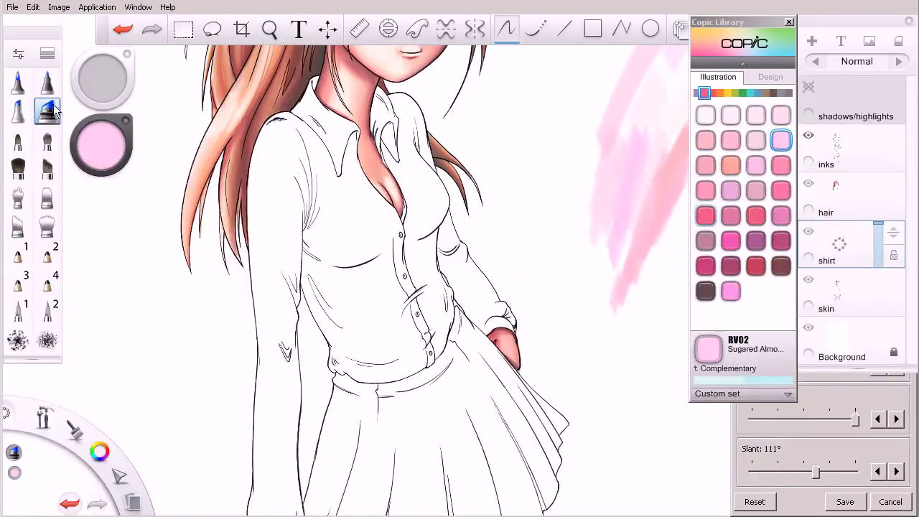
pyautogui.click(827, 393)
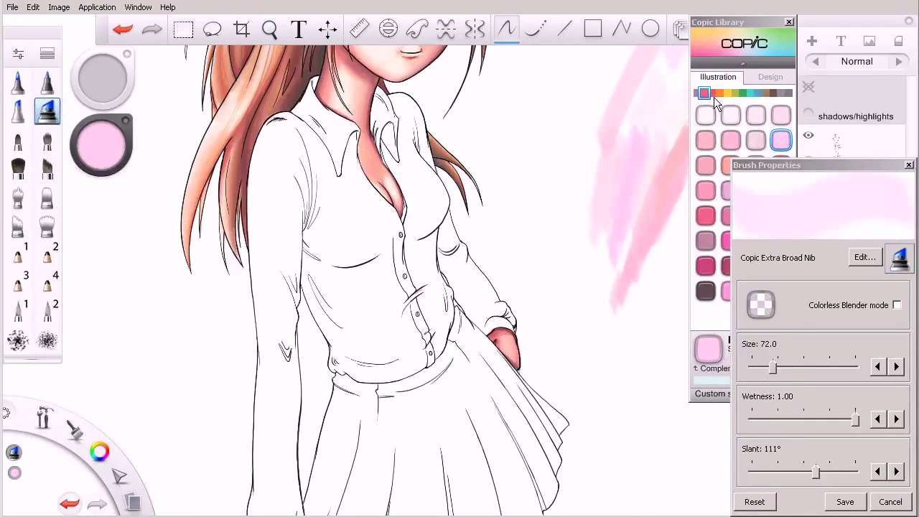
pyautogui.click(691, 160)
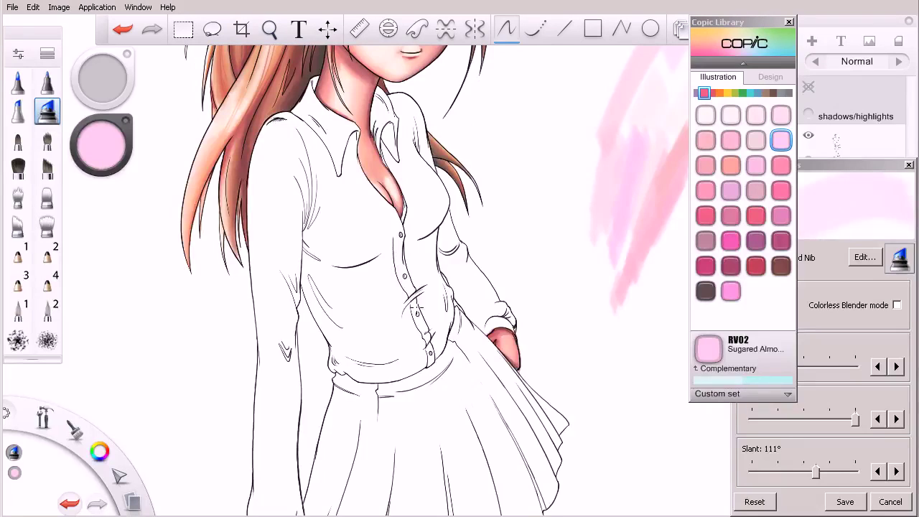
pyautogui.moveTo(816, 471)
pyautogui.mouseDown()
pyautogui.moveTo(793, 472)
pyautogui.moveTo(803, 471)
pyautogui.mouseUp()
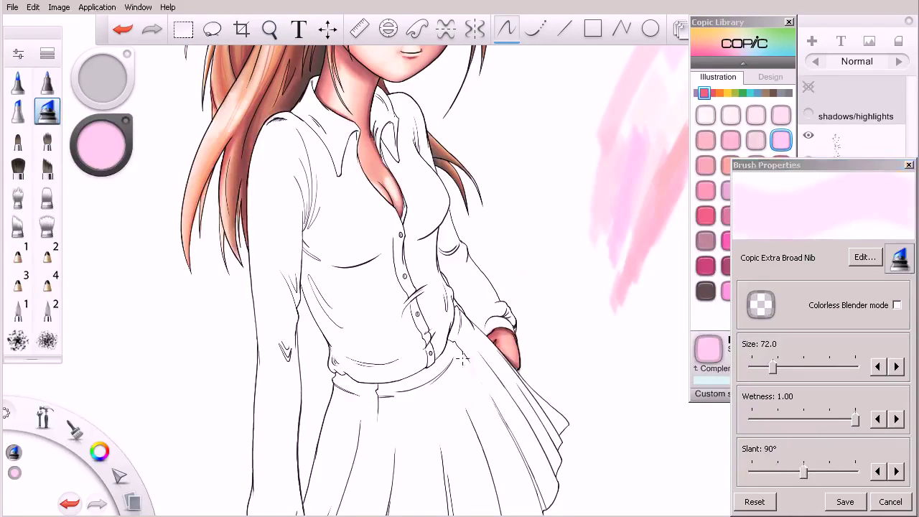
pyautogui.moveTo(362, 278); pyautogui.dragTo(375, 330)
pyautogui.hotkey('ctrl', 'z')
# Set the marker nib's slant to 180° and reduce its size to 42
pyautogui.moveTo(803, 472); pyautogui.dragTo(846, 475)
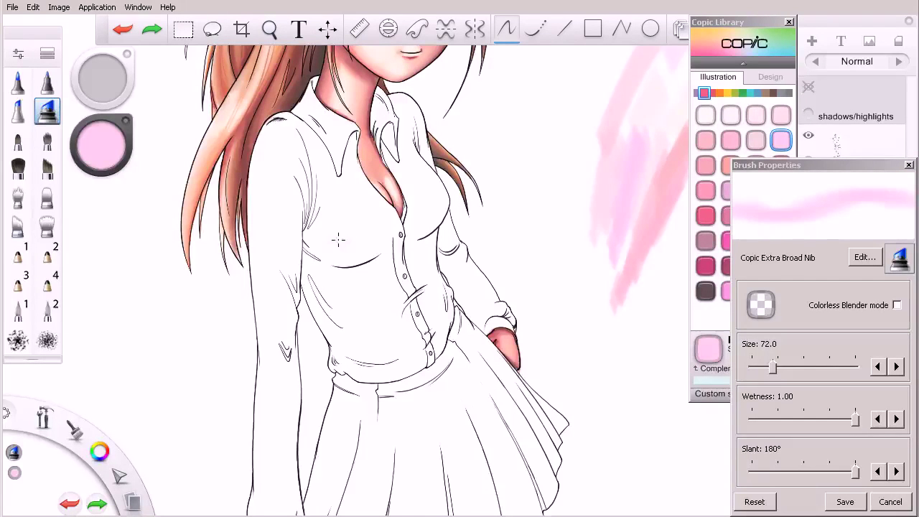
pyautogui.press('[')
pyautogui.press('[')
pyautogui.press('[')
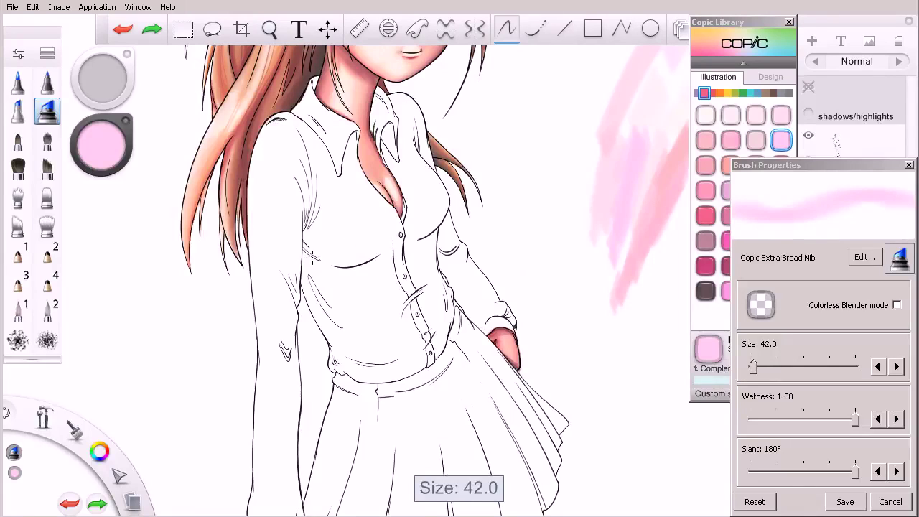
# Try shading the near side of the shirt below the bust in RV02, and undo the strokes
pyautogui.moveTo(310, 261)
pyautogui.mouseDown()
pyautogui.moveTo(311, 295)
pyautogui.moveTo(363, 372)
pyautogui.mouseUp()
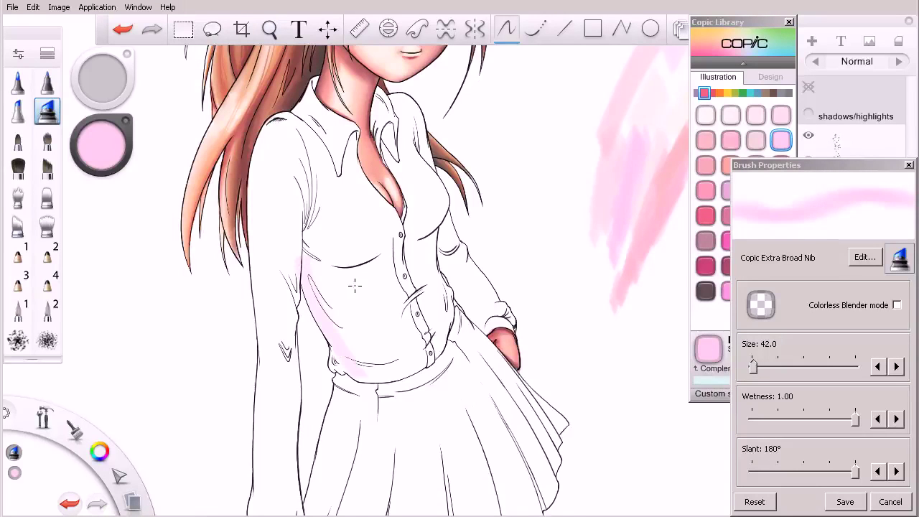
pyautogui.moveTo(316, 258); pyautogui.dragTo(355, 358)
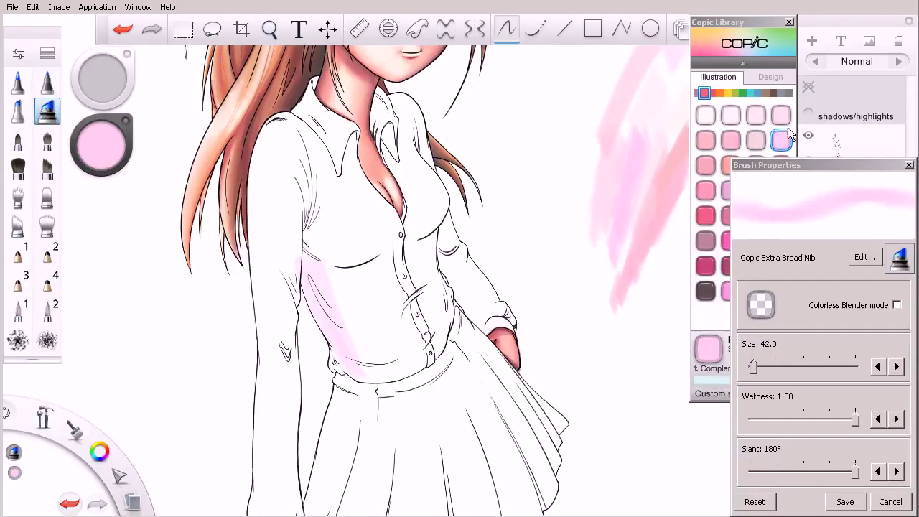
pyautogui.hotkey('ctrl', 'z')
pyautogui.hotkey('ctrl', 'z')
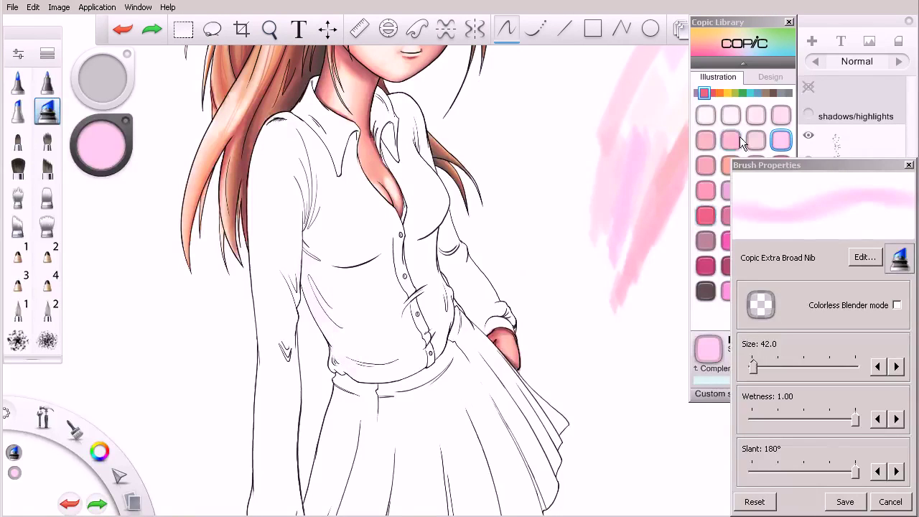
# Show the shadows/highlights layer and shade the near side of the shirt below the bust in RV02
pyautogui.click(808, 86)
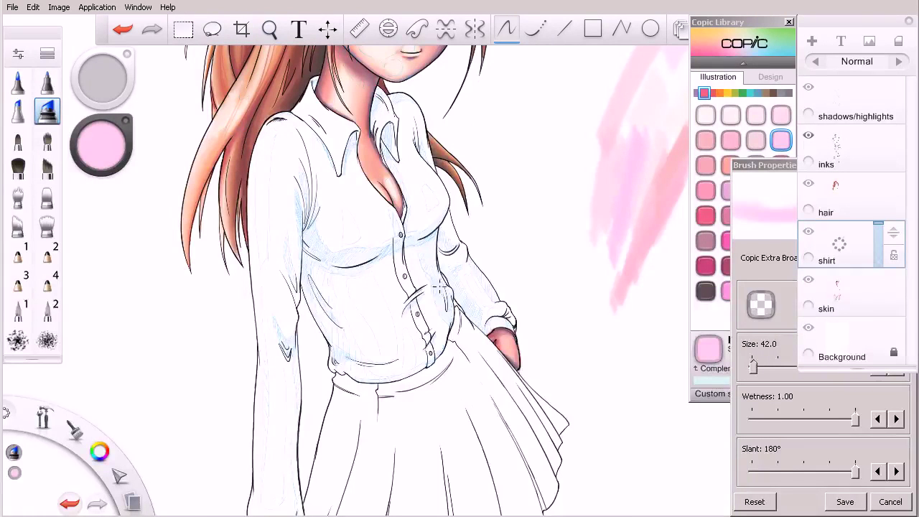
pyautogui.moveTo(305, 252)
pyautogui.mouseDown()
pyautogui.moveTo(320, 309)
pyautogui.moveTo(359, 341)
pyautogui.mouseUp()
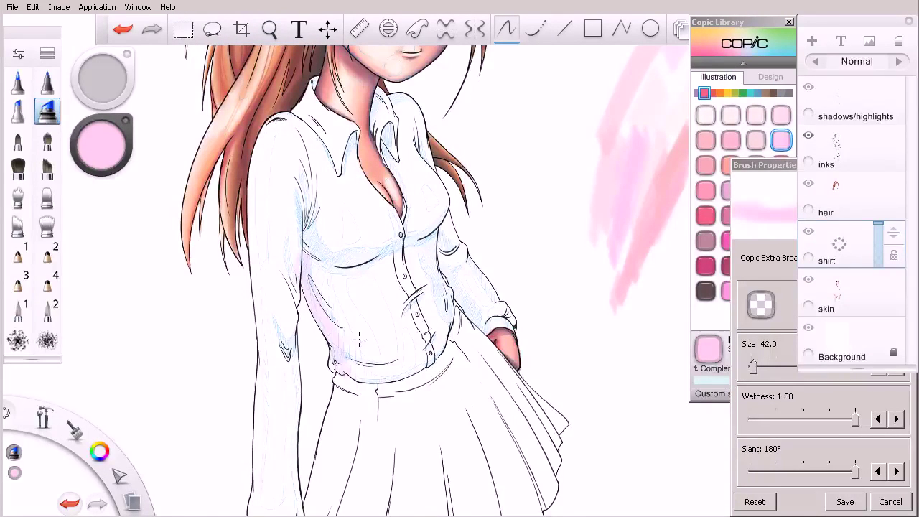
pyautogui.moveTo(313, 258); pyautogui.dragTo(355, 368)
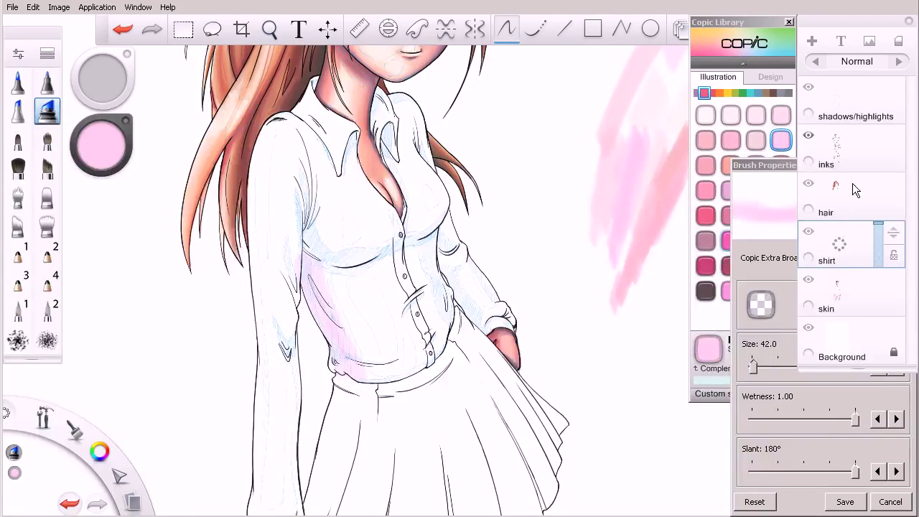
# Lower the shadows/highlights layer's opacity to 50% and make the shirt layer active again
pyautogui.click(855, 110)
pyautogui.moveTo(884, 93)
pyautogui.mouseDown()
pyautogui.moveTo(881, 83)
pyautogui.moveTo(880, 107)
pyautogui.mouseUp()
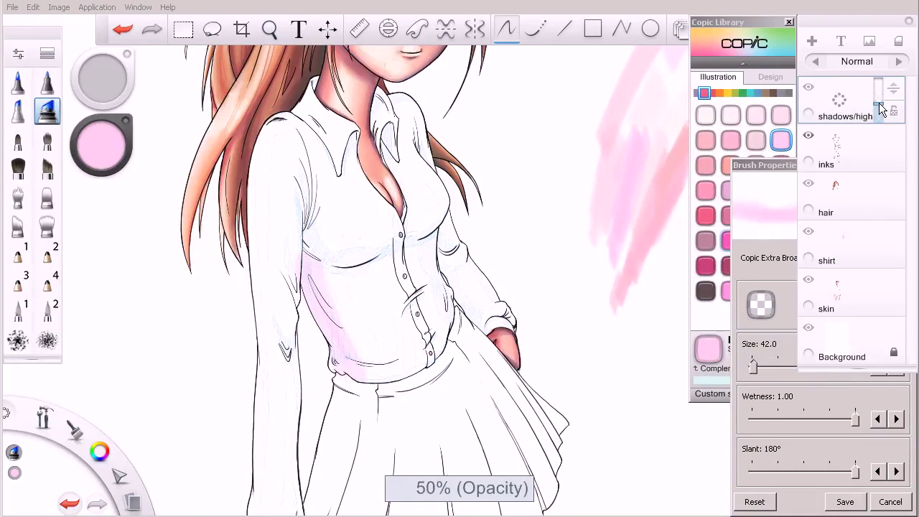
pyautogui.click(847, 249)
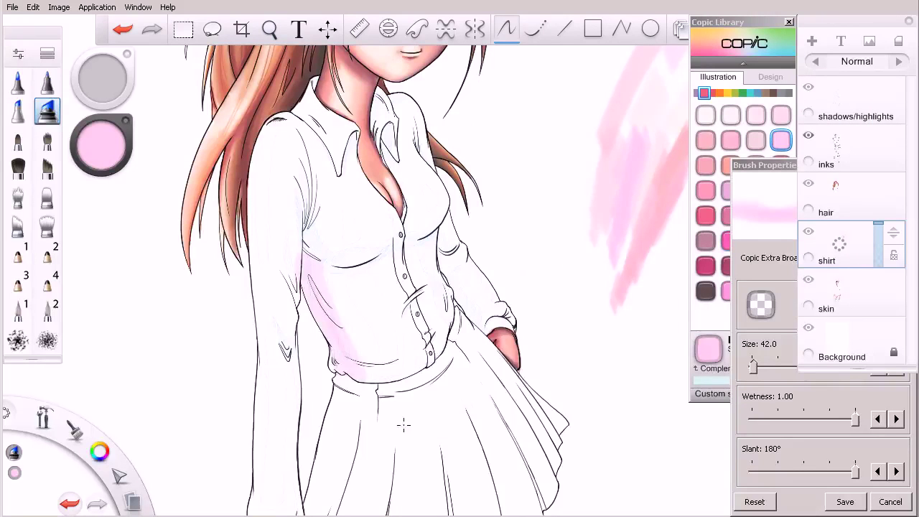
# Widen the waist shading on the shirt's near side and shade the far side beyond the buttons
pyautogui.moveTo(325, 266)
pyautogui.mouseDown()
pyautogui.moveTo(347, 312)
pyautogui.moveTo(388, 341)
pyautogui.mouseUp()
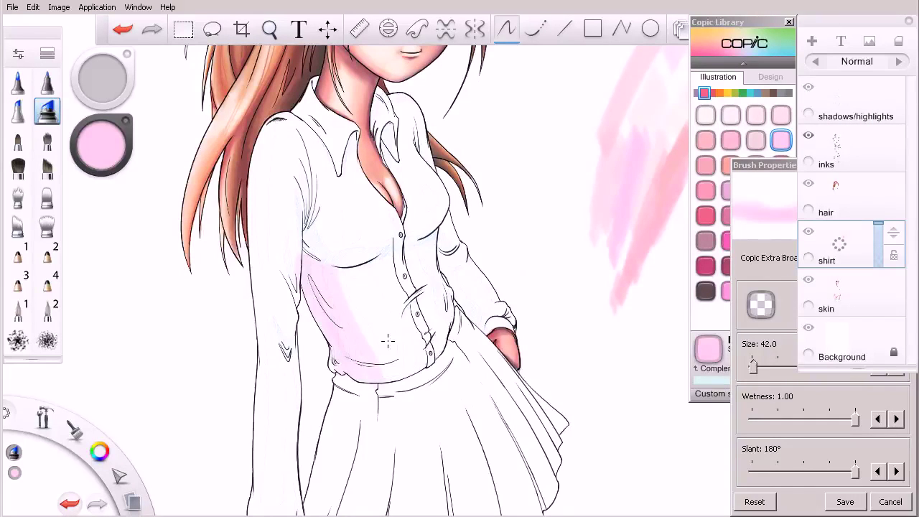
pyautogui.moveTo(426, 244); pyautogui.dragTo(445, 321)
pyautogui.hotkey('ctrl', 'z')
pyautogui.moveTo(423, 249); pyautogui.dragTo(461, 330)
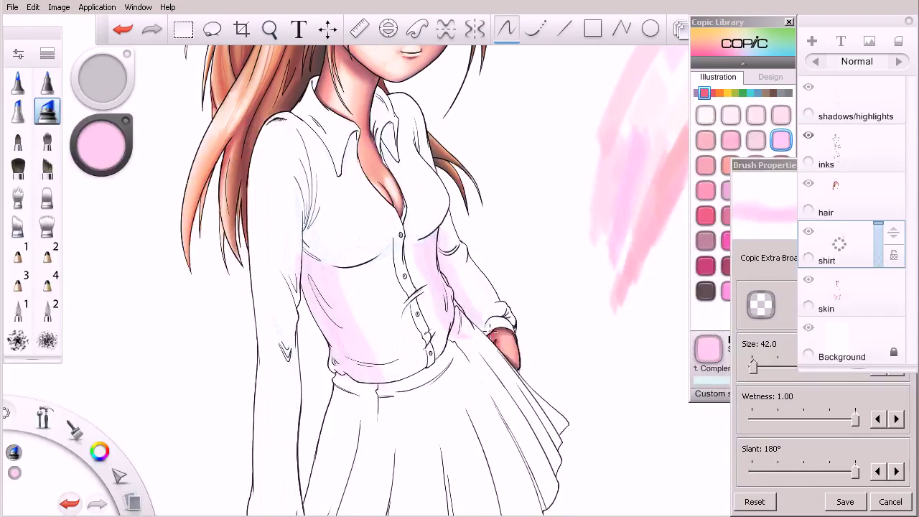
# Shade the far sleeve from the elbow to the cuff with RV02
pyautogui.moveTo(452, 254); pyautogui.dragTo(511, 328)
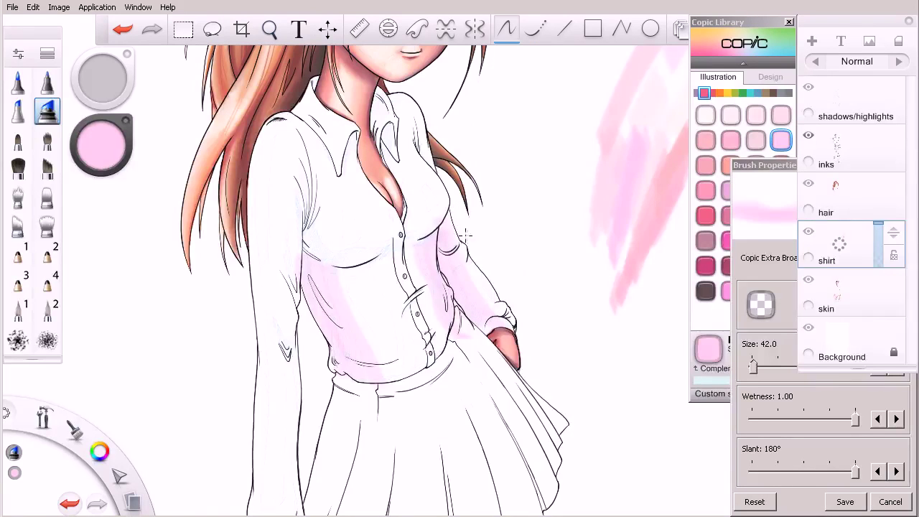
pyautogui.moveTo(464, 246); pyautogui.dragTo(505, 327)
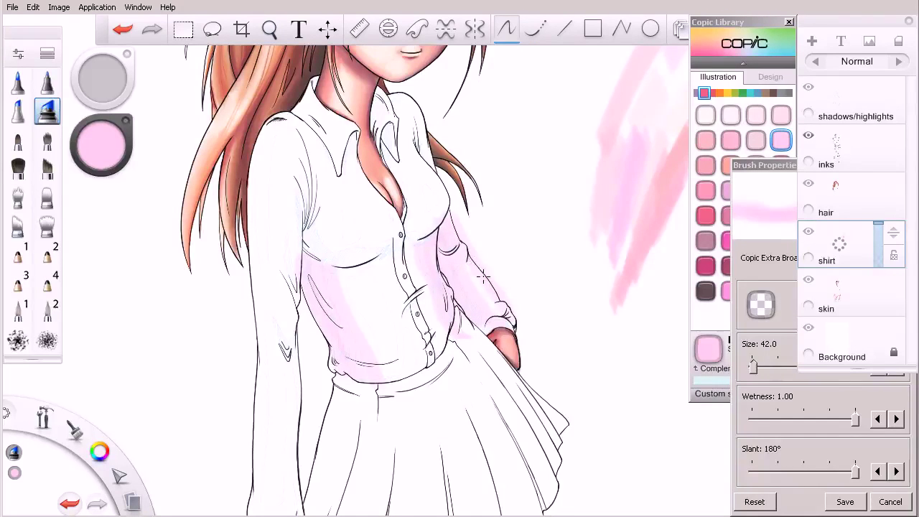
pyautogui.moveTo(455, 246); pyautogui.dragTo(512, 328)
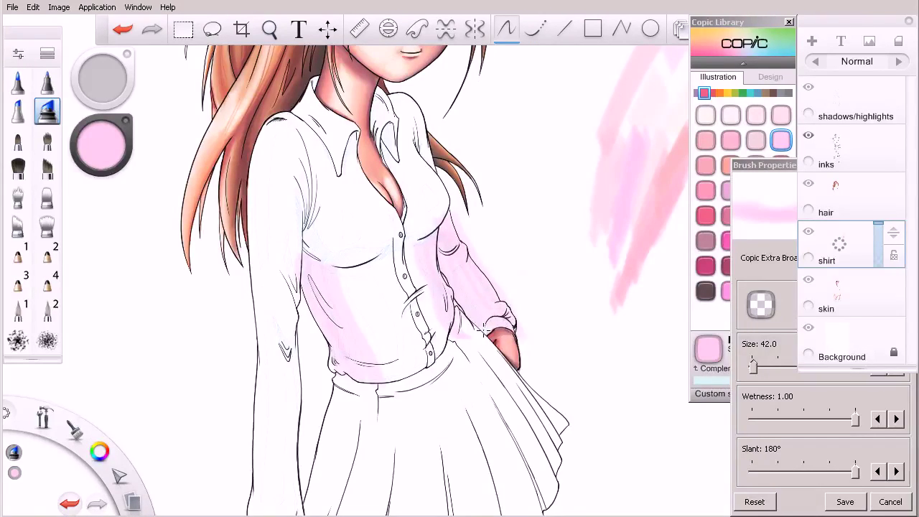
# Shade the inner collar and both edges of the open neckline with RV02
pyautogui.moveTo(386, 133); pyautogui.dragTo(400, 239)
pyautogui.moveTo(352, 128)
pyautogui.mouseDown()
pyautogui.moveTo(388, 212)
pyautogui.moveTo(391, 270)
pyautogui.mouseUp()
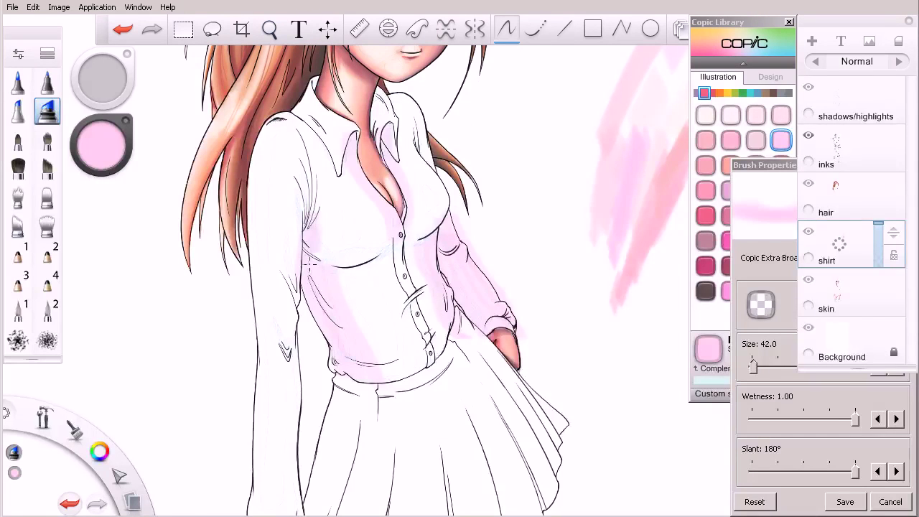
pyautogui.hotkey('ctrl', 'z')
# Try shading the folds by the near armpit, including with the nib's slant at 93°, and undo the strokes
pyautogui.moveTo(316, 222); pyautogui.dragTo(324, 246)
pyautogui.scroll(3, 375, 255)
pyautogui.hotkey('ctrl', 'z')
pyautogui.moveTo(854, 471); pyautogui.dragTo(804, 472)
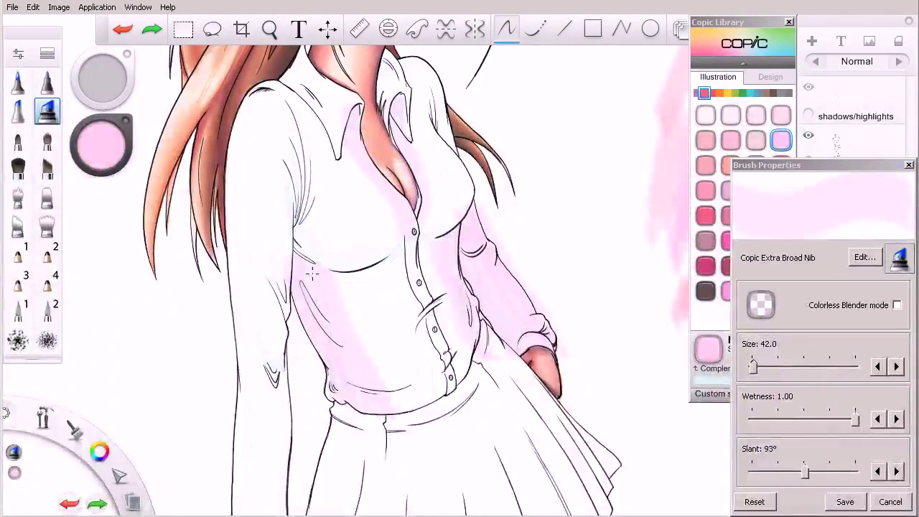
pyautogui.moveTo(294, 228); pyautogui.dragTo(310, 205)
pyautogui.hotkey('ctrl', 'z')
pyautogui.moveTo(296, 256); pyautogui.dragTo(305, 219)
pyautogui.hotkey('ctrl', 'z')
# Set the nib's slant to 130° and shade the near armpit folds and the seam up to the shoulder
pyautogui.moveTo(805, 471)
pyautogui.mouseDown()
pyautogui.moveTo(785, 472)
pyautogui.moveTo(818, 471)
pyautogui.mouseUp()
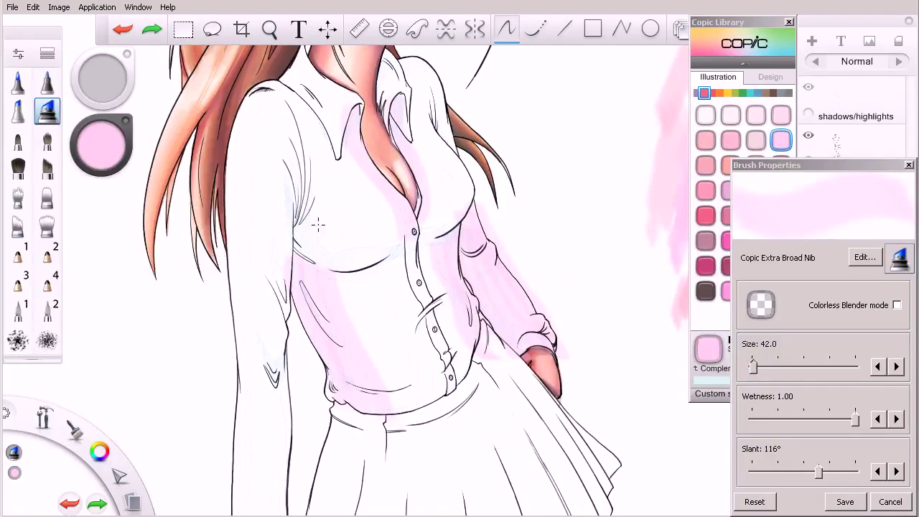
pyautogui.moveTo(818, 471); pyautogui.dragTo(826, 471)
pyautogui.moveTo(312, 216); pyautogui.dragTo(299, 252)
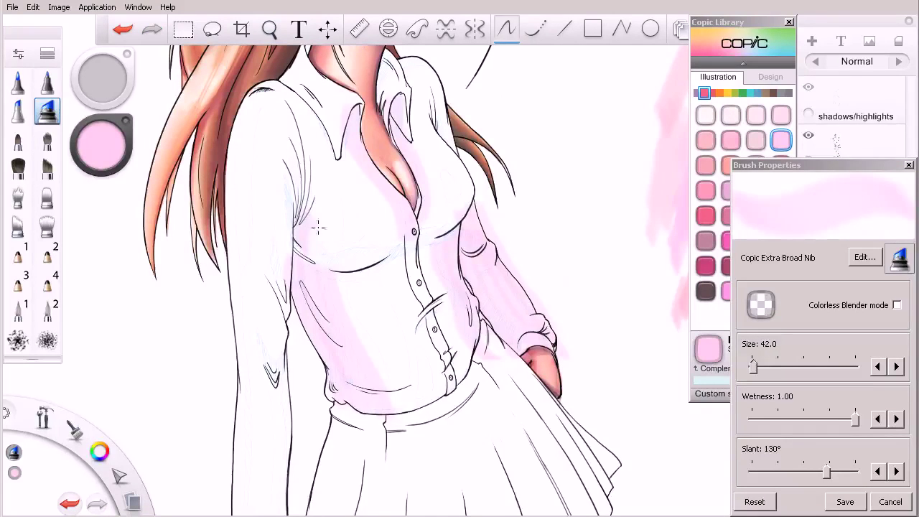
pyautogui.moveTo(287, 102); pyautogui.dragTo(296, 234)
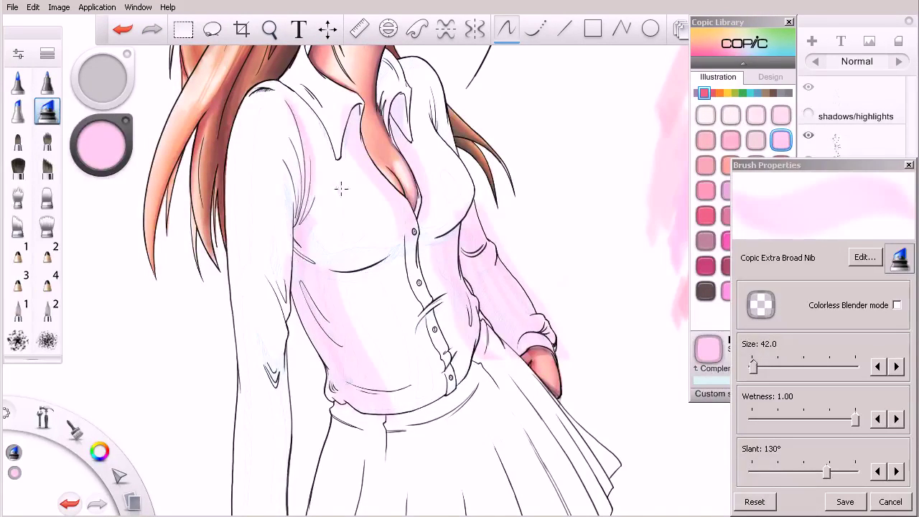
pyautogui.moveTo(313, 154)
pyautogui.mouseDown()
pyautogui.moveTo(319, 221)
pyautogui.moveTo(340, 226)
pyautogui.moveTo(320, 239)
pyautogui.moveTo(313, 262)
pyautogui.moveTo(314, 176)
pyautogui.mouseUp()
pyautogui.hotkey('ctrl', 'z')
pyautogui.hotkey('ctrl', 'z')
# Shade the underside of the bust in RV02 with the nib's slant set to 180°
pyautogui.moveTo(313, 260)
pyautogui.mouseDown()
pyautogui.moveTo(360, 261)
pyautogui.moveTo(337, 259)
pyautogui.moveTo(348, 265)
pyautogui.moveTo(419, 216)
pyautogui.moveTo(413, 247)
pyautogui.moveTo(342, 255)
pyautogui.moveTo(435, 234)
pyautogui.moveTo(465, 202)
pyautogui.mouseUp()
pyautogui.hotkey('ctrl', 'z')
pyautogui.moveTo(826, 471)
pyautogui.mouseDown()
pyautogui.moveTo(818, 473)
pyautogui.moveTo(855, 472)
pyautogui.mouseUp()
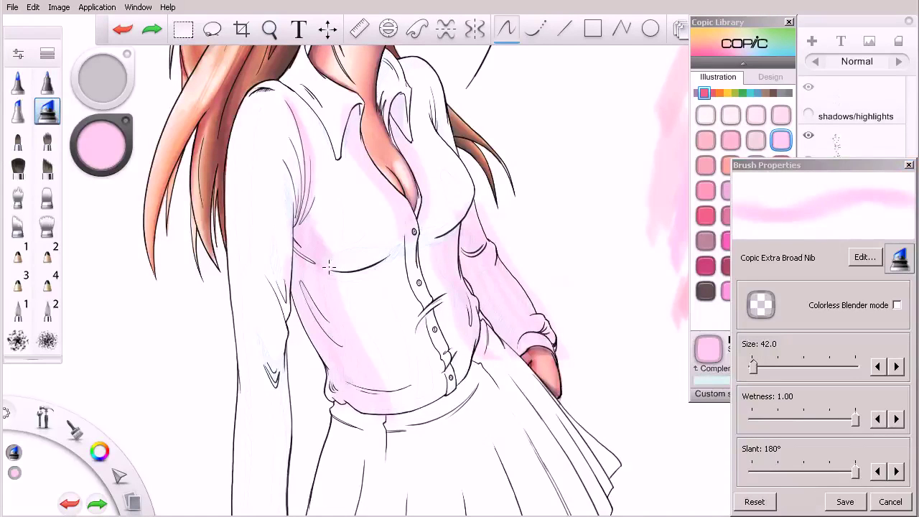
pyautogui.moveTo(340, 259); pyautogui.dragTo(380, 250)
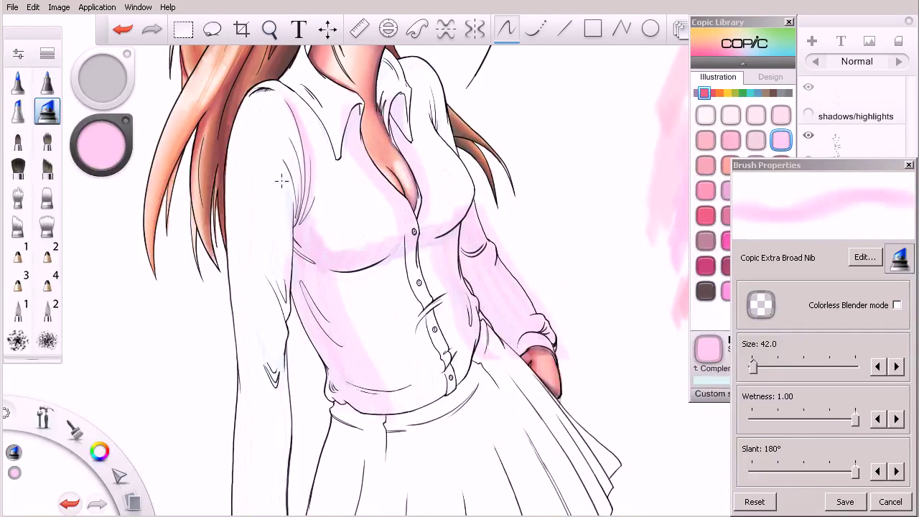
# Shade the inner edge of the near sleeve in RV02, from below the armpit past the elbow fold toward the cuff
pyautogui.moveTo(289, 147); pyautogui.dragTo(295, 237)
pyautogui.moveTo(289, 168); pyautogui.dragTo(293, 275)
pyautogui.moveTo(275, 238); pyautogui.dragTo(298, 334)
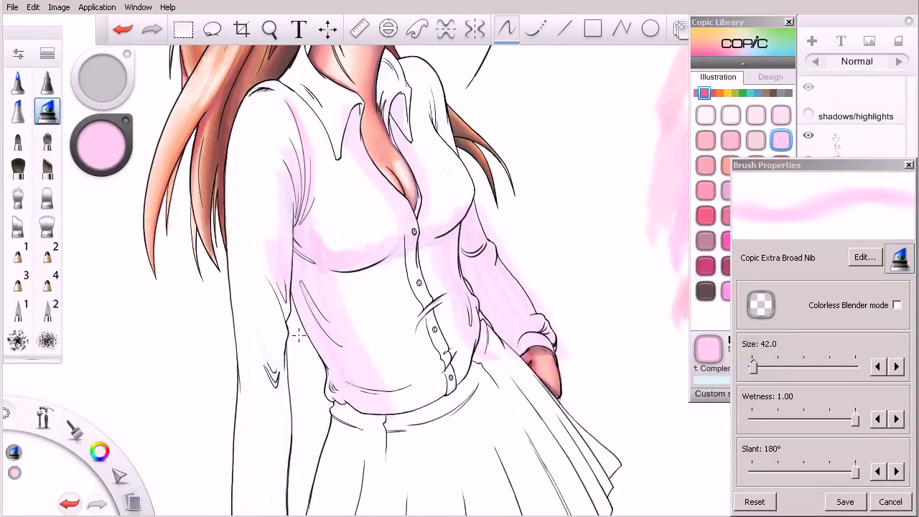
pyautogui.press('space')
pyautogui.moveTo(355, 384)
pyautogui.mouseDown()
pyautogui.moveTo(361, 400)
pyautogui.moveTo(366, 277)
pyautogui.mouseUp()
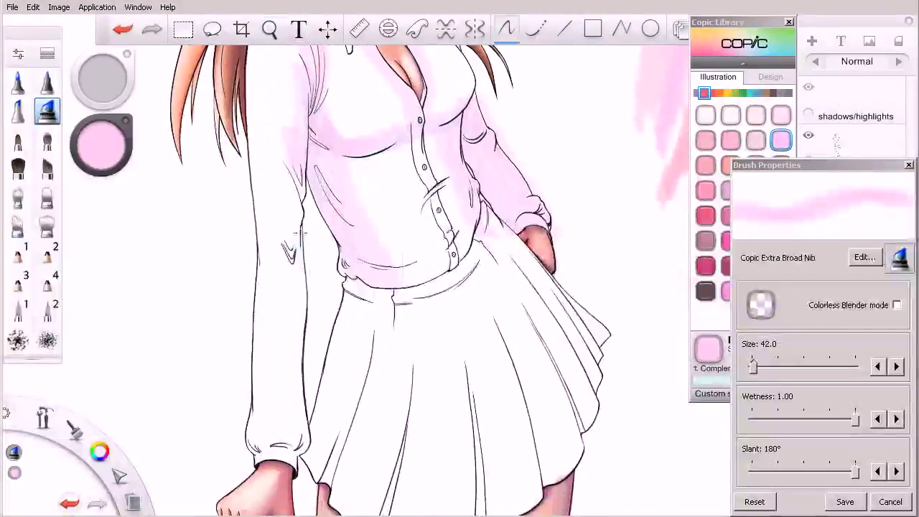
pyautogui.moveTo(278, 216)
pyautogui.mouseDown()
pyautogui.moveTo(300, 230)
pyautogui.moveTo(294, 251)
pyautogui.moveTo(305, 322)
pyautogui.moveTo(281, 230)
pyautogui.moveTo(298, 310)
pyautogui.moveTo(303, 434)
pyautogui.moveTo(313, 382)
pyautogui.mouseUp()
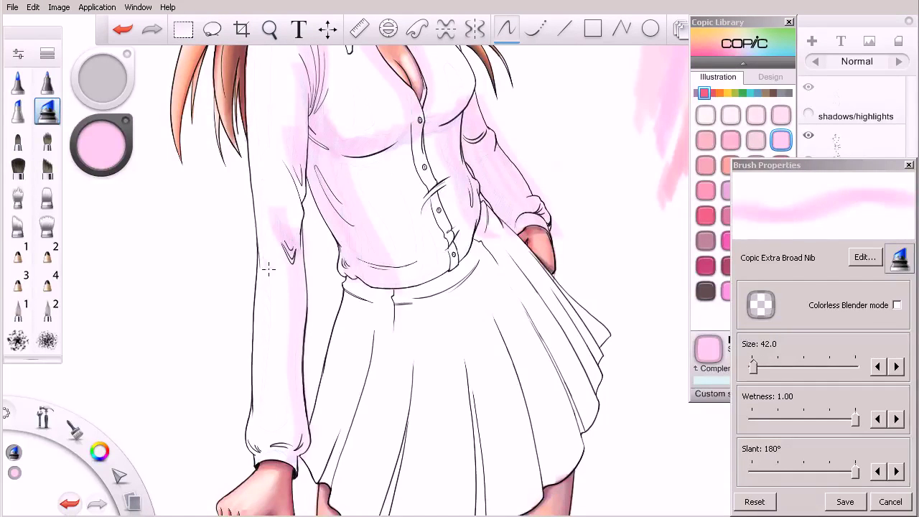
pyautogui.moveTo(260, 264); pyautogui.dragTo(255, 424)
pyautogui.hotkey('ctrl', 'z')
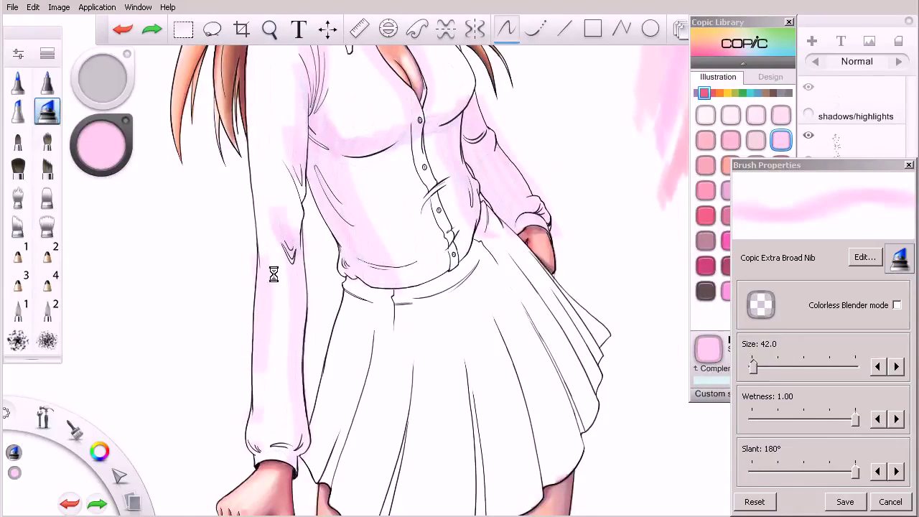
pyautogui.hotkey('ctrl', 'z')
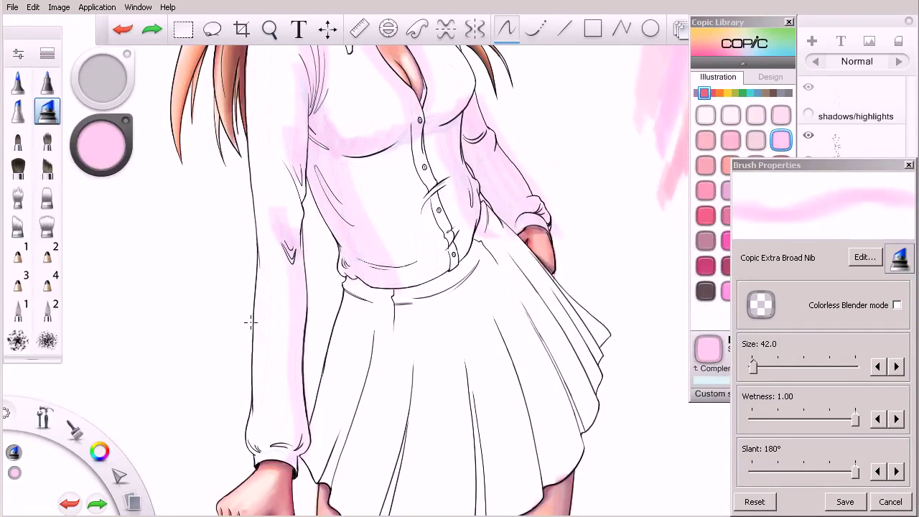
# Shade the near sleeve's outer edge down to the cuff and the top of the near shoulder in RV02
pyautogui.moveTo(251, 217); pyautogui.dragTo(264, 459)
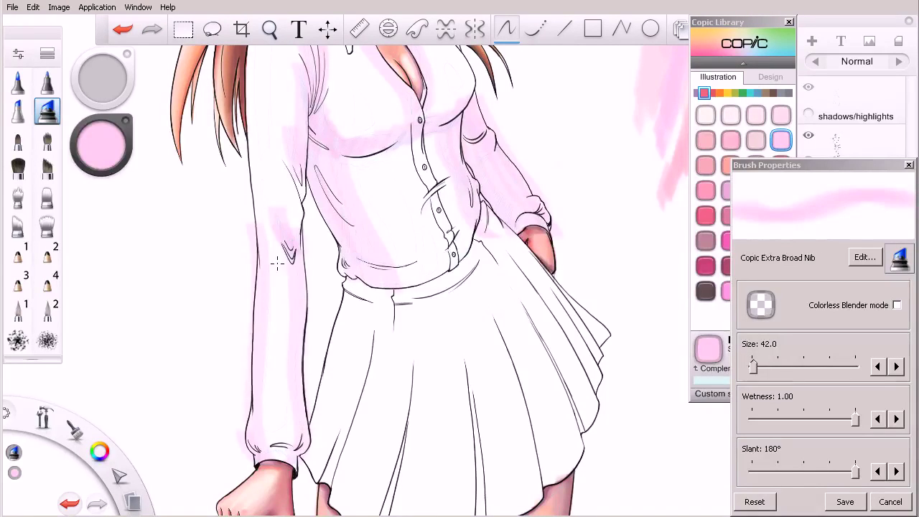
pyautogui.press('space')
pyautogui.moveTo(323, 198)
pyautogui.mouseDown()
pyautogui.moveTo(350, 295)
pyautogui.moveTo(333, 304)
pyautogui.mouseUp()
pyautogui.moveTo(281, 86)
pyautogui.mouseDown()
pyautogui.moveTo(266, 137)
pyautogui.moveTo(262, 287)
pyautogui.moveTo(242, 430)
pyautogui.moveTo(312, 147)
pyautogui.mouseUp()
pyautogui.moveTo(292, 98); pyautogui.dragTo(316, 138)
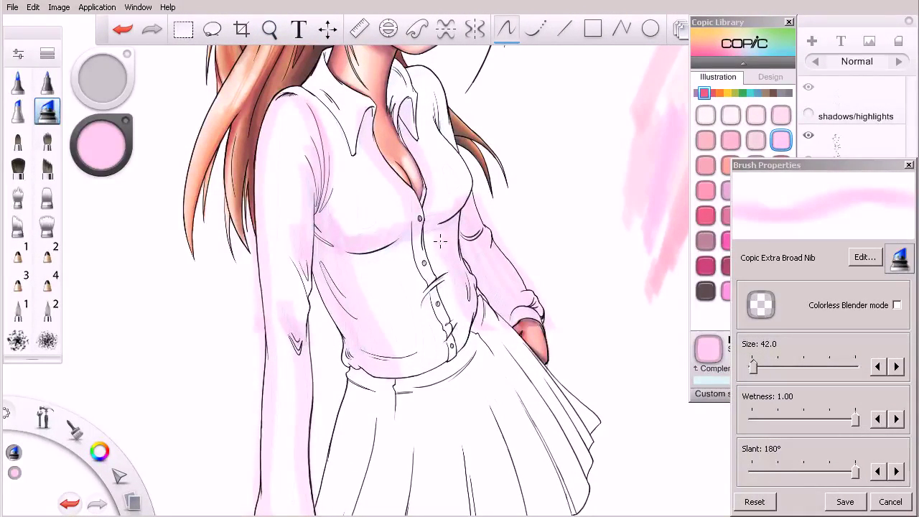
# Undo the last stroke and shade the shirt's lower hem above the skirt waistband in RV02
pyautogui.hotkey('ctrl', 'z')
pyautogui.moveTo(464, 337)
pyautogui.mouseDown()
pyautogui.moveTo(425, 366)
pyautogui.moveTo(357, 369)
pyautogui.mouseUp()
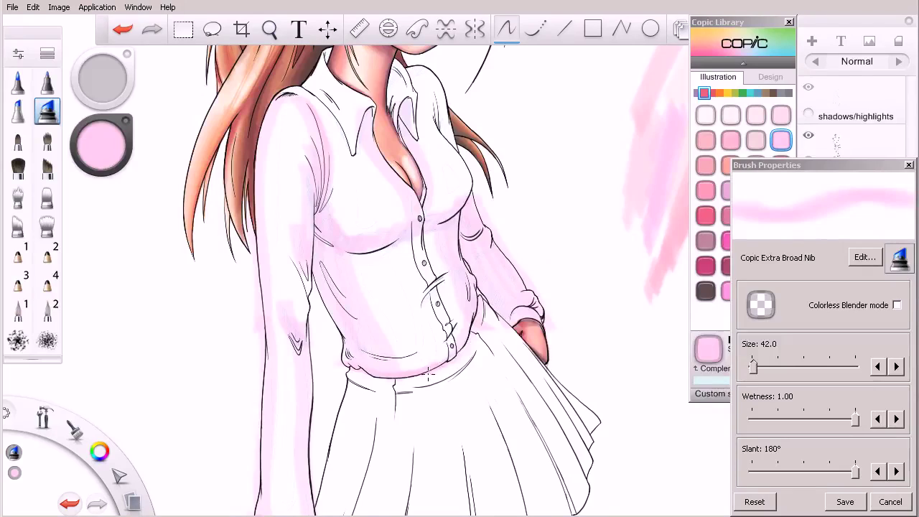
# Fill the unshaded front of the near bust and chest with RV10 Pale Pink, undoing the first attempt
pyautogui.moveTo(555, 243); pyautogui.dragTo(547, 240)
pyautogui.moveTo(552, 273)
pyautogui.mouseDown()
pyautogui.moveTo(544, 300)
pyautogui.moveTo(460, 329)
pyautogui.mouseUp()
pyautogui.click(755, 115)
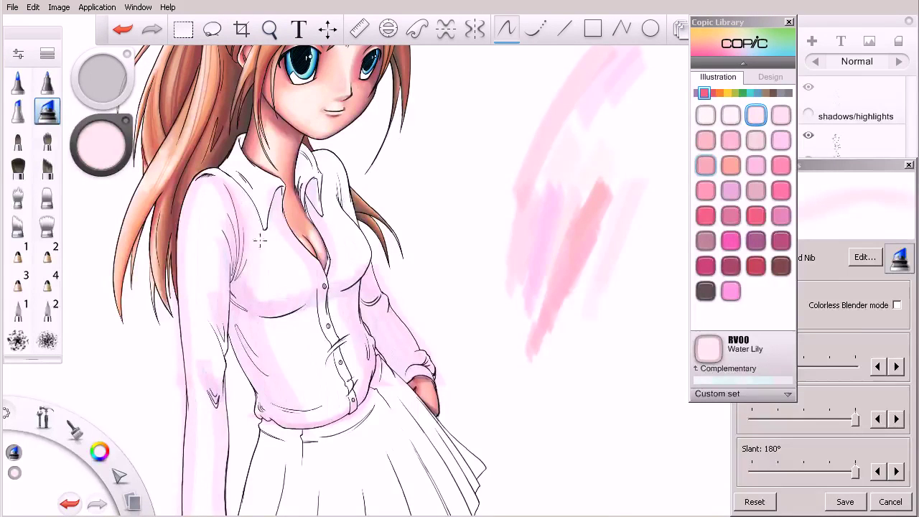
pyautogui.click(778, 116)
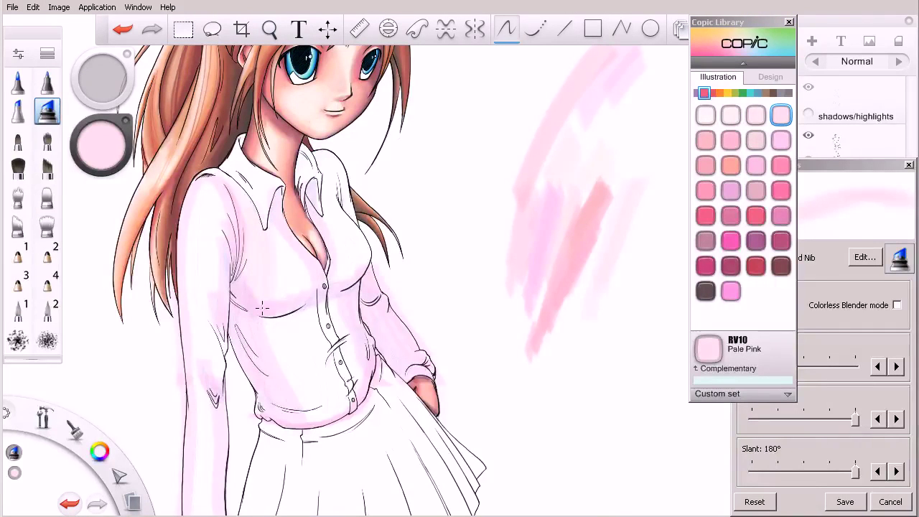
pyautogui.hotkey('ctrl', 'z')
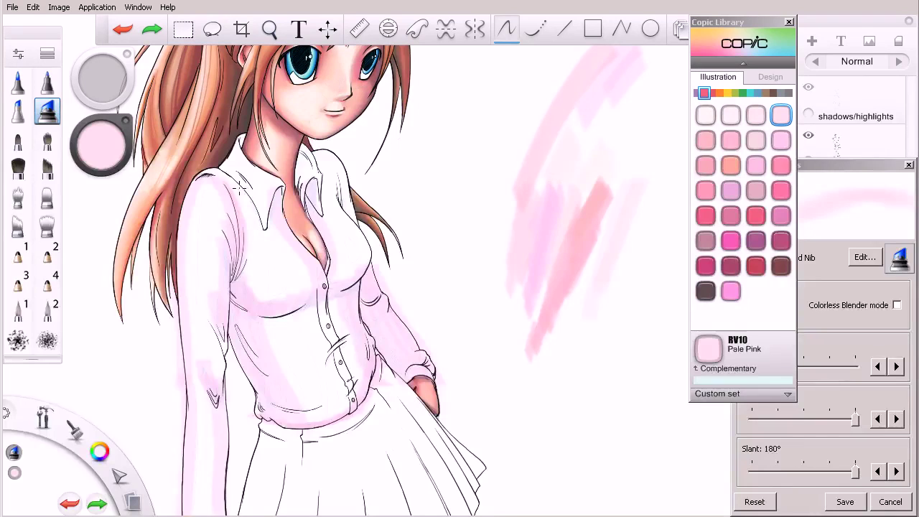
pyautogui.moveTo(244, 267); pyautogui.dragTo(244, 212)
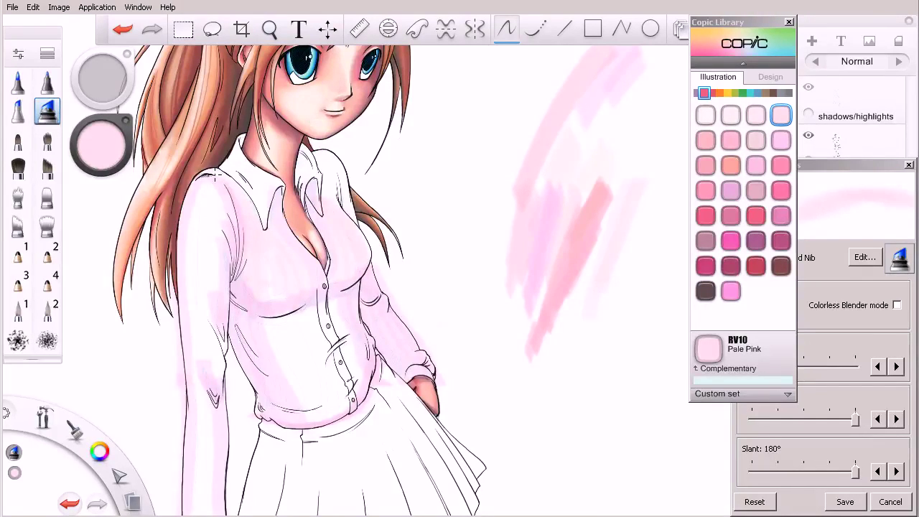
# Fill the remaining white of the near sleeve, the collar and the far shoulder with RV10
pyautogui.press('space')
pyautogui.moveTo(268, 300)
pyautogui.mouseDown()
pyautogui.moveTo(290, 292)
pyautogui.moveTo(241, 169)
pyautogui.mouseUp()
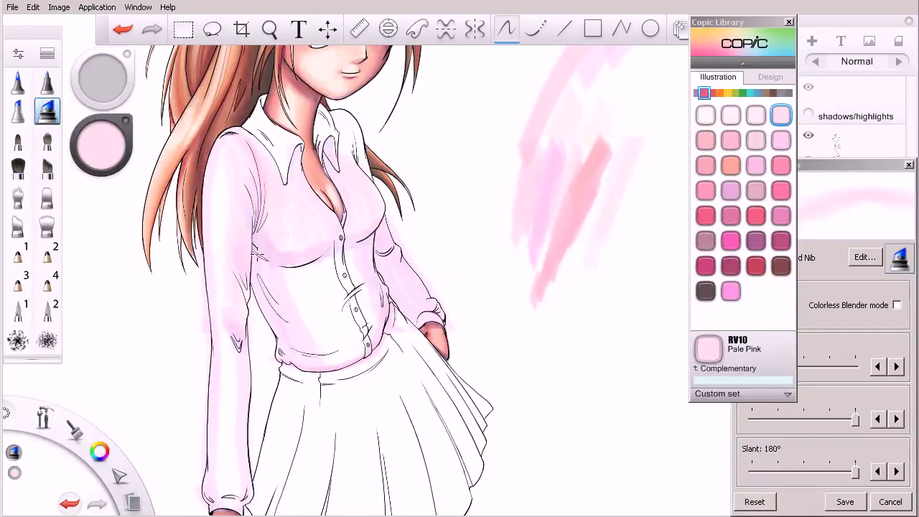
pyautogui.press('space')
pyautogui.moveTo(280, 338)
pyautogui.mouseDown()
pyautogui.moveTo(277, 367)
pyautogui.moveTo(288, 338)
pyautogui.mouseUp()
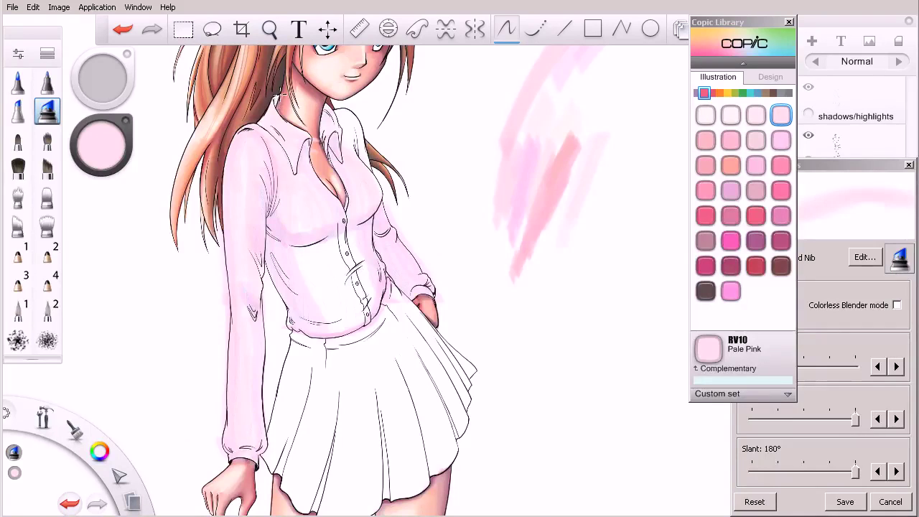
pyautogui.hotkey('ctrl', 'z')
pyautogui.moveTo(271, 99); pyautogui.dragTo(271, 115)
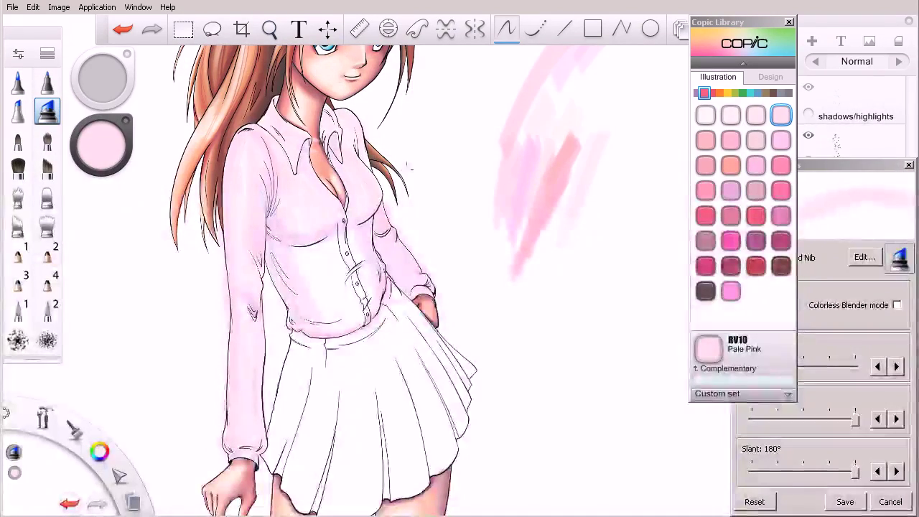
# Fill the white midriff of the shirt between the bust and the hem with RV10
pyautogui.press('space')
pyautogui.moveTo(404, 177); pyautogui.dragTo(416, 216)
pyautogui.press('space')
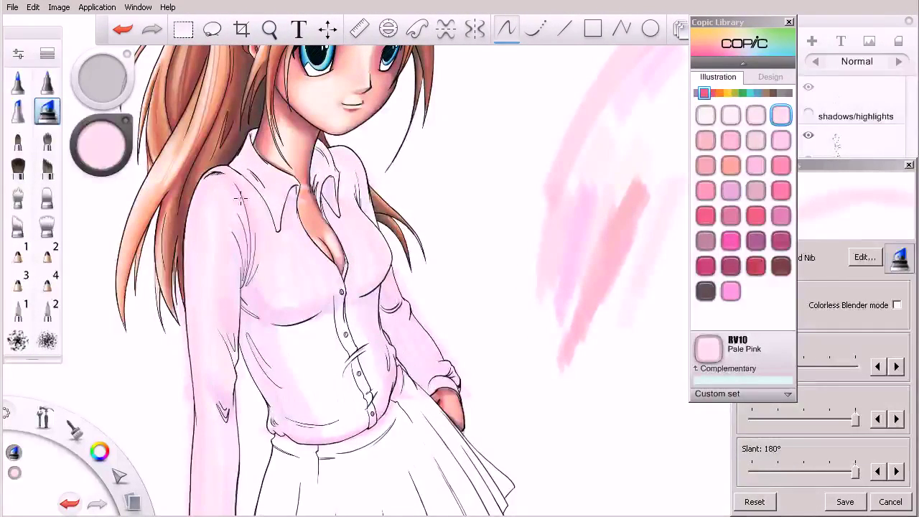
pyautogui.click(776, 143)
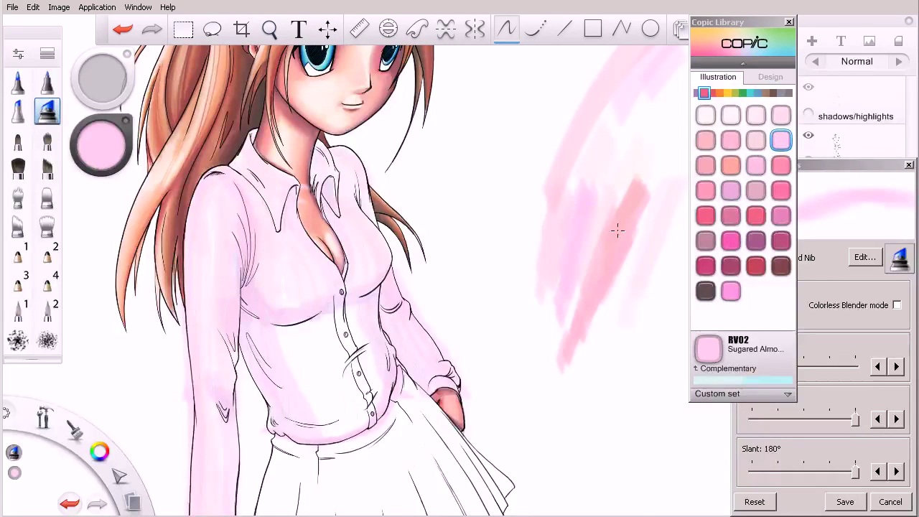
pyautogui.click(781, 115)
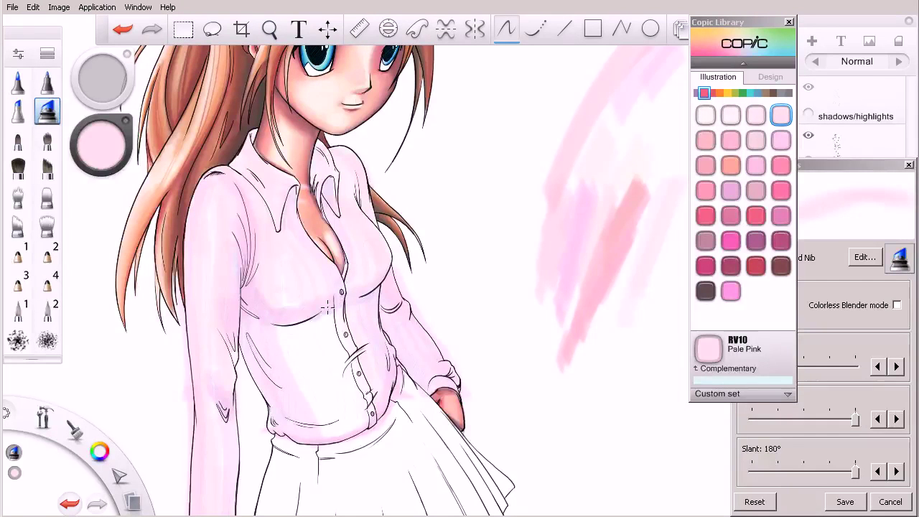
pyautogui.moveTo(282, 325)
pyautogui.mouseDown()
pyautogui.moveTo(328, 432)
pyautogui.moveTo(289, 324)
pyautogui.moveTo(338, 429)
pyautogui.mouseUp()
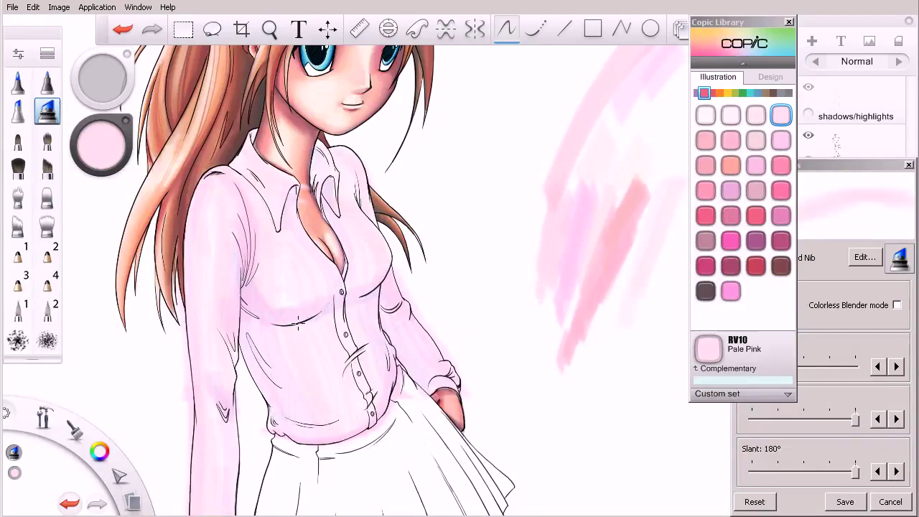
# Test RV13, RV42 and RV52 swatches beside the figure and choose RV52 Cotton Candy as the marker colour
pyautogui.scroll(-2, 414, 314)
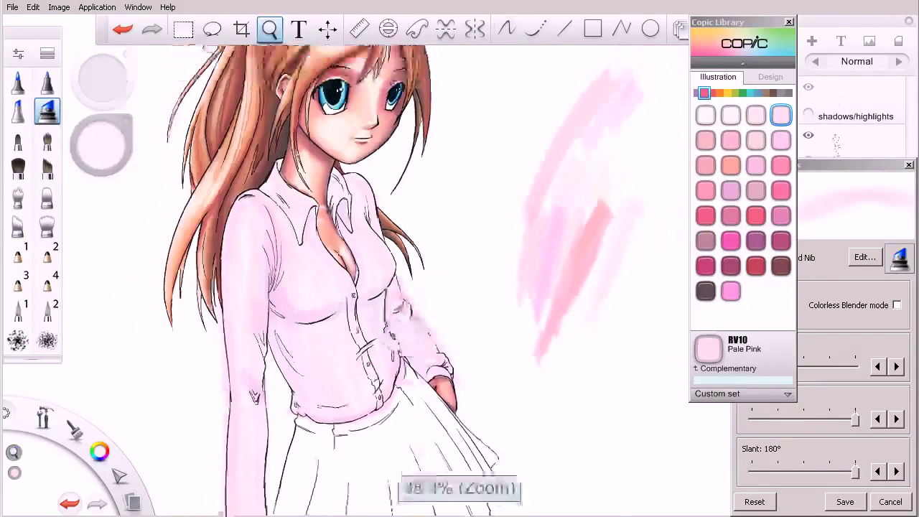
pyautogui.press('space')
pyautogui.moveTo(422, 321); pyautogui.dragTo(464, 254)
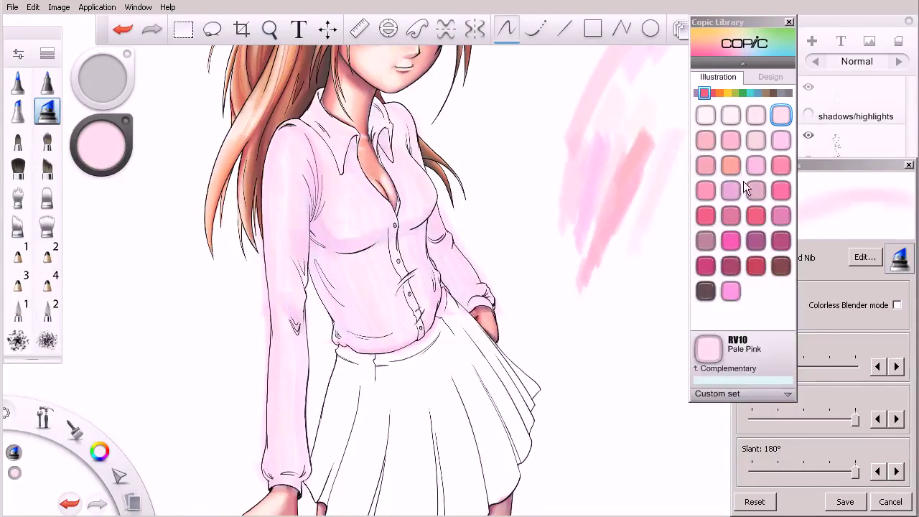
pyautogui.click(776, 168)
pyautogui.moveTo(667, 191)
pyautogui.mouseDown()
pyautogui.moveTo(660, 187)
pyautogui.moveTo(660, 206)
pyautogui.moveTo(681, 223)
pyautogui.mouseUp()
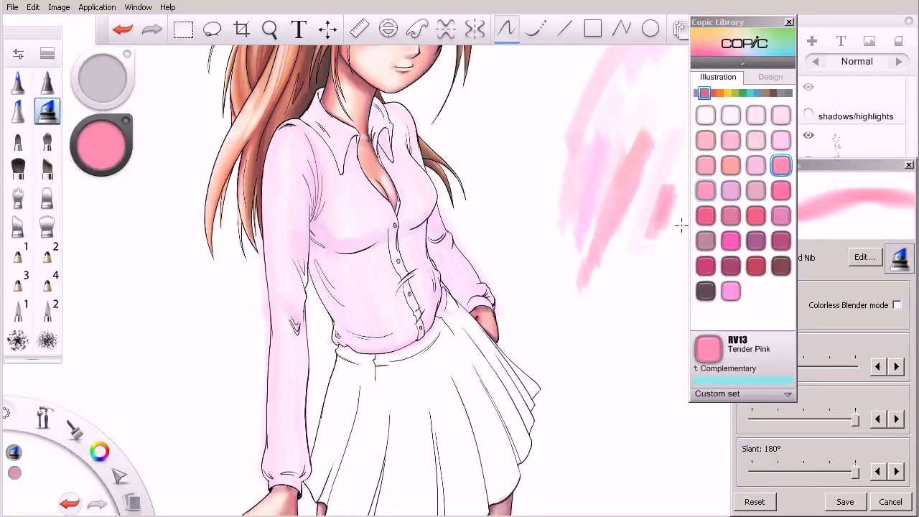
pyautogui.click(736, 164)
pyautogui.moveTo(681, 190); pyautogui.dragTo(657, 272)
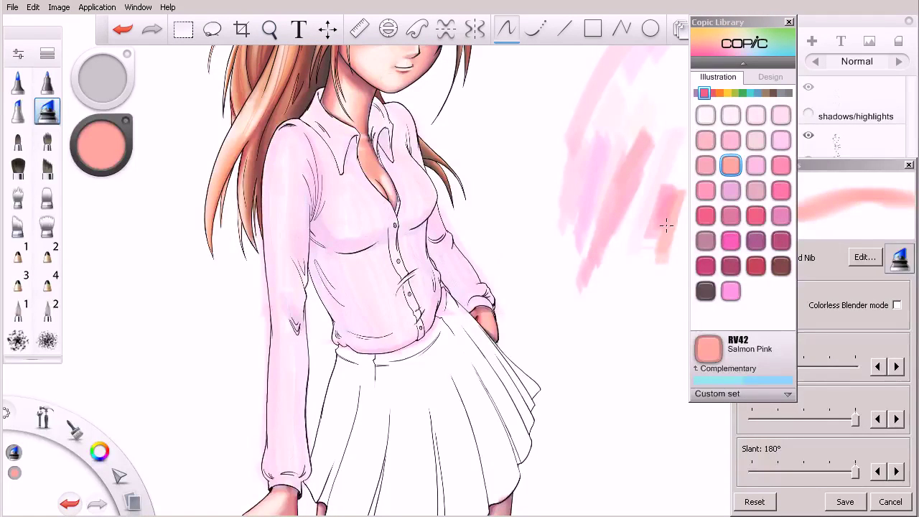
pyautogui.click(752, 171)
pyautogui.moveTo(635, 226)
pyautogui.mouseDown()
pyautogui.moveTo(625, 324)
pyautogui.moveTo(645, 253)
pyautogui.moveTo(628, 344)
pyautogui.moveTo(643, 289)
pyautogui.moveTo(635, 206)
pyautogui.moveTo(653, 261)
pyautogui.moveTo(639, 349)
pyautogui.moveTo(661, 267)
pyautogui.moveTo(647, 357)
pyautogui.moveTo(653, 258)
pyautogui.moveTo(643, 303)
pyautogui.mouseUp()
pyautogui.click(781, 140)
pyautogui.click(756, 165)
# Deepen the shadows along the near side of the waist, the near shoulder and the far side of the torso in RV52
pyautogui.scroll(3, 410, 195)
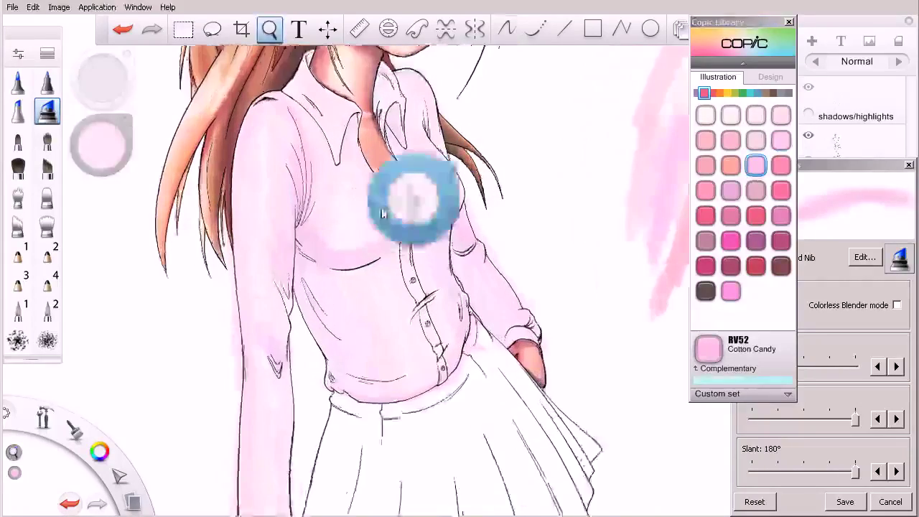
pyautogui.moveTo(325, 277)
pyautogui.mouseDown()
pyautogui.moveTo(353, 345)
pyautogui.moveTo(336, 360)
pyautogui.mouseUp()
pyautogui.moveTo(284, 177); pyautogui.dragTo(287, 199)
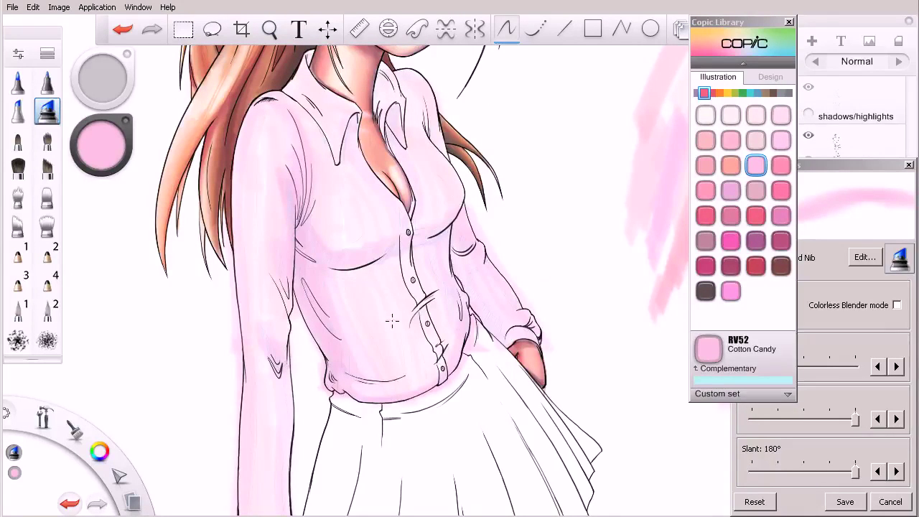
pyautogui.moveTo(453, 240); pyautogui.dragTo(471, 300)
pyautogui.moveTo(447, 226)
pyautogui.mouseDown()
pyautogui.moveTo(457, 328)
pyautogui.moveTo(432, 253)
pyautogui.moveTo(449, 295)
pyautogui.moveTo(452, 366)
pyautogui.mouseUp()
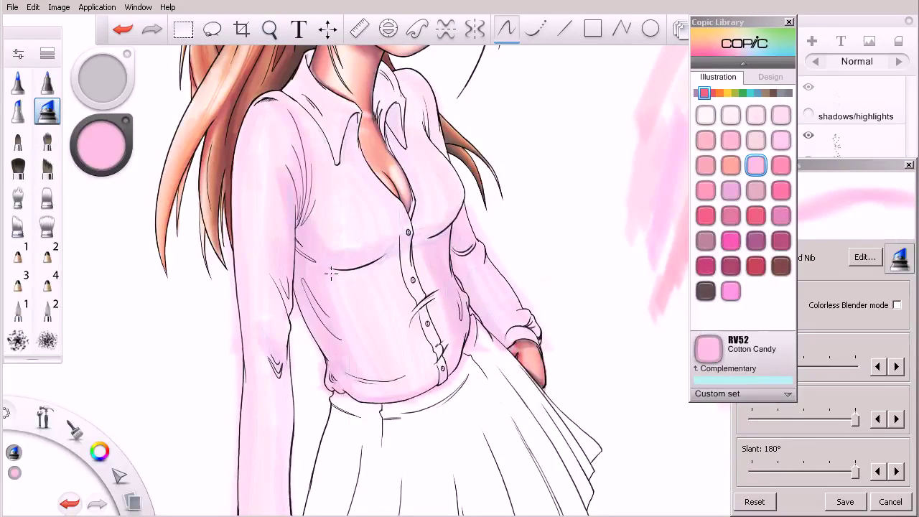
# Set the extra broad nib's slant to 72° and deepen the shadow along the underside of the bust in RV52
pyautogui.press('space')
pyautogui.moveTo(357, 333)
pyautogui.mouseDown()
pyautogui.moveTo(550, 283)
pyautogui.moveTo(574, 255)
pyautogui.moveTo(509, 196)
pyautogui.moveTo(534, 251)
pyautogui.moveTo(456, 288)
pyautogui.mouseUp()
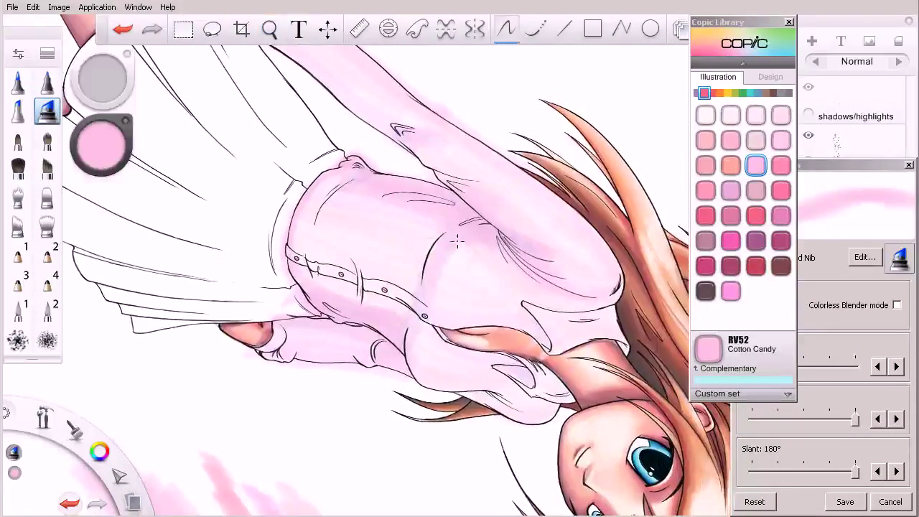
pyautogui.click(743, 441)
pyautogui.moveTo(854, 472); pyautogui.dragTo(794, 472)
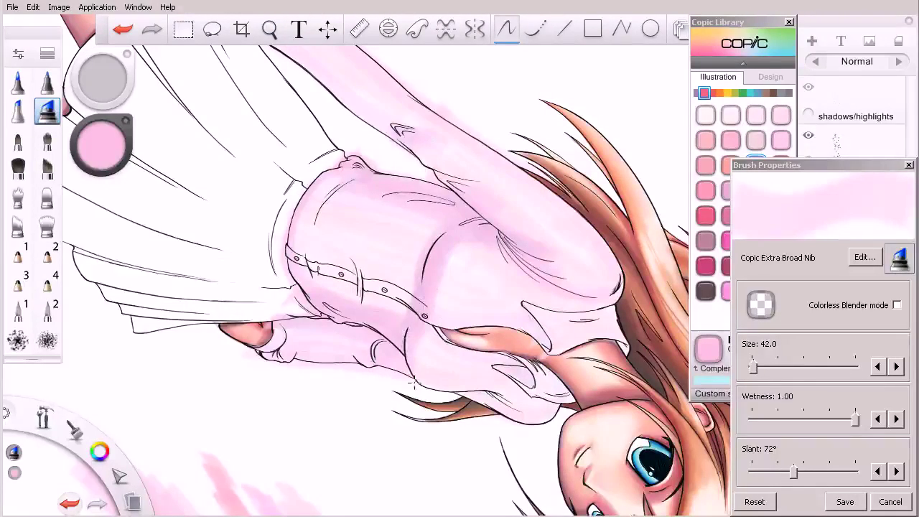
# Deepen the shading on the near upper sleeve beside the armpit folds in RV52
pyautogui.press('space')
pyautogui.moveTo(435, 365)
pyautogui.mouseDown()
pyautogui.moveTo(475, 391)
pyautogui.moveTo(618, 288)
pyautogui.moveTo(593, 218)
pyautogui.mouseUp()
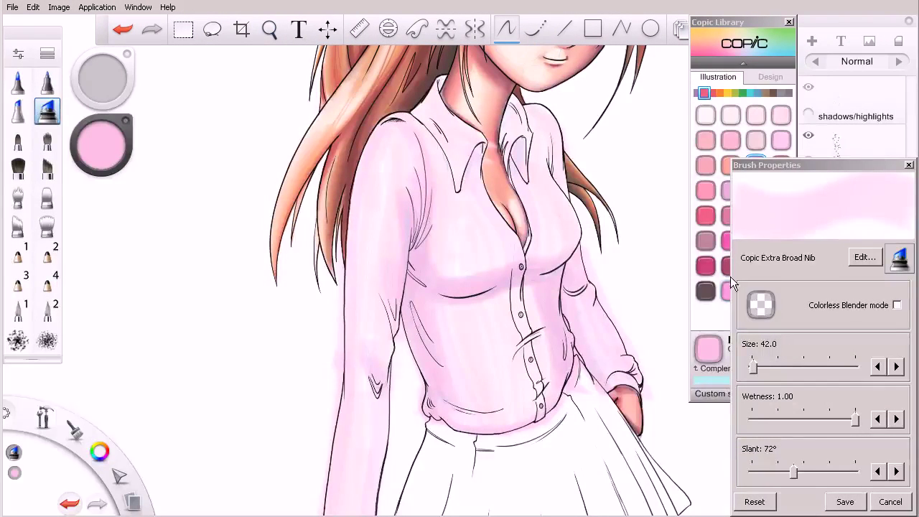
pyautogui.moveTo(416, 189); pyautogui.dragTo(405, 218)
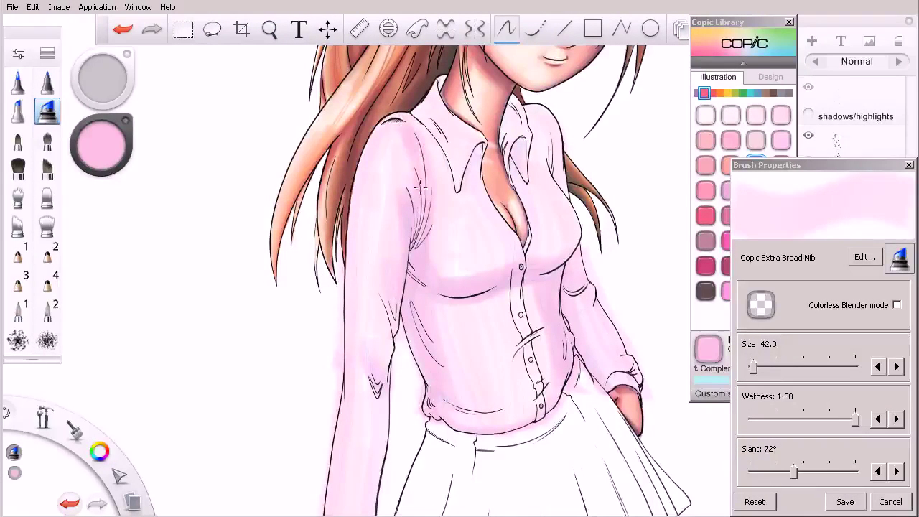
# Switch to the Copic Medium Broad Nib at size 25 and darken the inner collar shadows in RV52
pyautogui.click(18, 112)
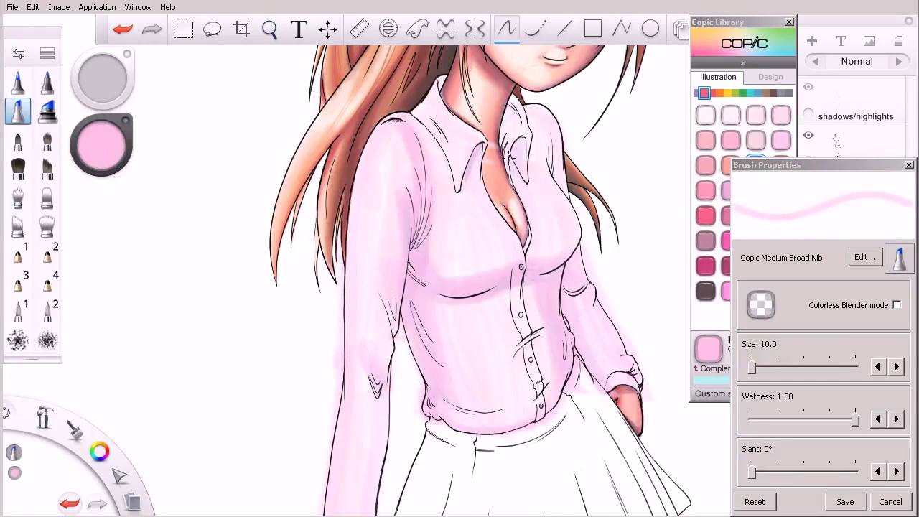
pyautogui.moveTo(650, 174); pyautogui.dragTo(648, 202)
pyautogui.press(']')
pyautogui.press(']')
pyautogui.press(']')
pyautogui.press('space')
pyautogui.moveTo(484, 163)
pyautogui.mouseDown()
pyautogui.moveTo(476, 163)
pyautogui.moveTo(480, 146)
pyautogui.moveTo(525, 141)
pyautogui.moveTo(530, 149)
pyautogui.moveTo(529, 132)
pyautogui.mouseUp()
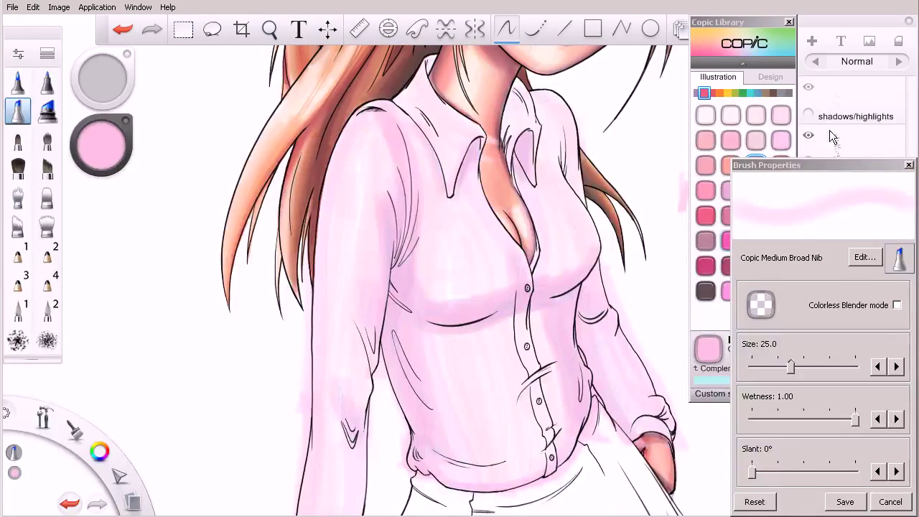
# Darken the shadows under the bust and around the near armpit folds with the medium broad nib in RV52
pyautogui.scroll(-1, 593, 315)
pyautogui.press('space')
pyautogui.moveTo(578, 318); pyautogui.dragTo(506, 206)
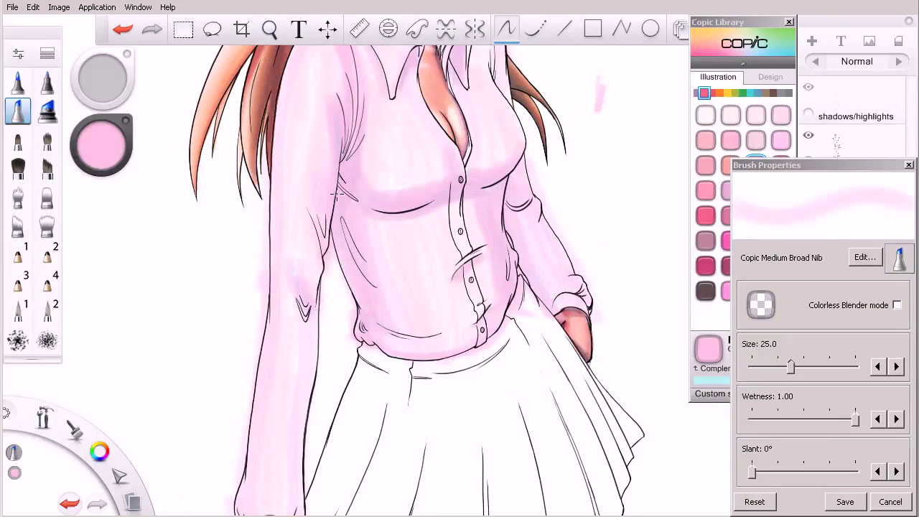
# Erase the stray pink along both outer edges of the near sleeve with an enlarged Pressure Sensitive Eraser
pyautogui.click(47, 53)
pyautogui.click(119, 256)
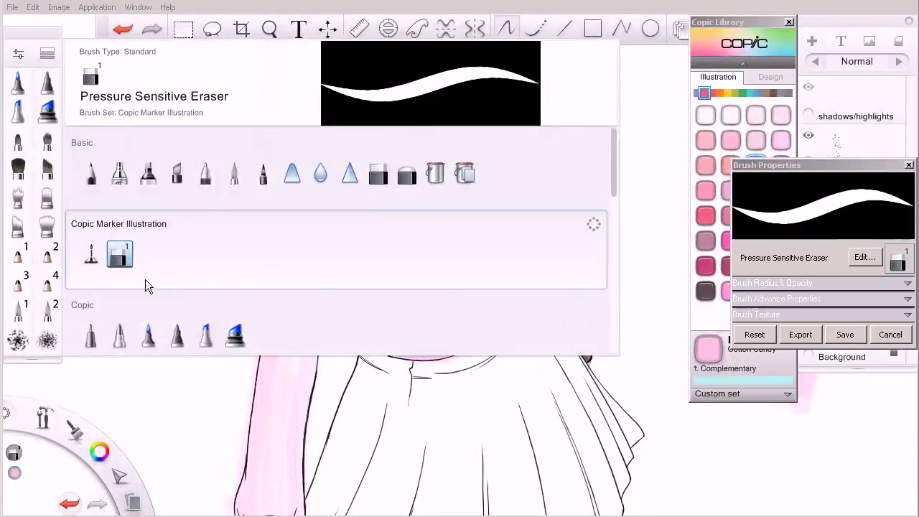
pyautogui.click(48, 54)
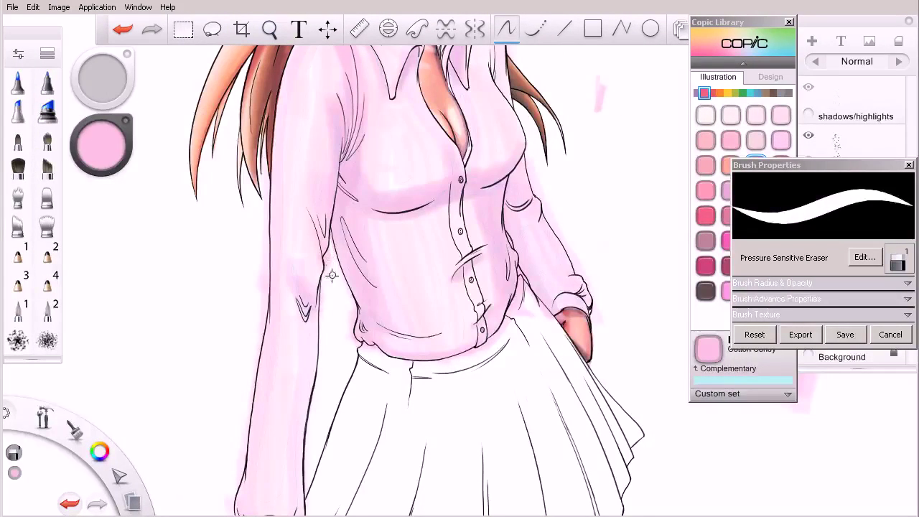
pyautogui.press(']')
pyautogui.press(']')
pyautogui.press(']')
pyautogui.moveTo(328, 262)
pyautogui.mouseDown()
pyautogui.moveTo(332, 243)
pyautogui.moveTo(329, 251)
pyautogui.mouseUp()
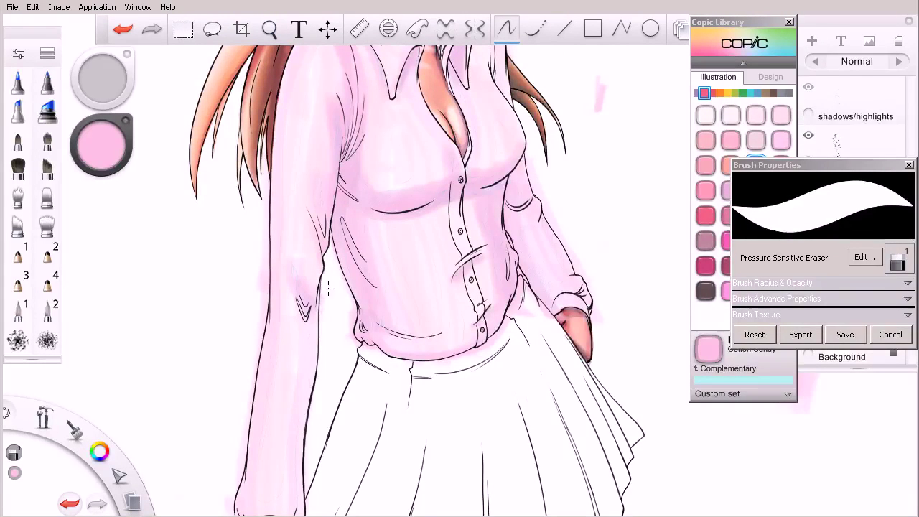
pyautogui.moveTo(264, 238); pyautogui.dragTo(261, 332)
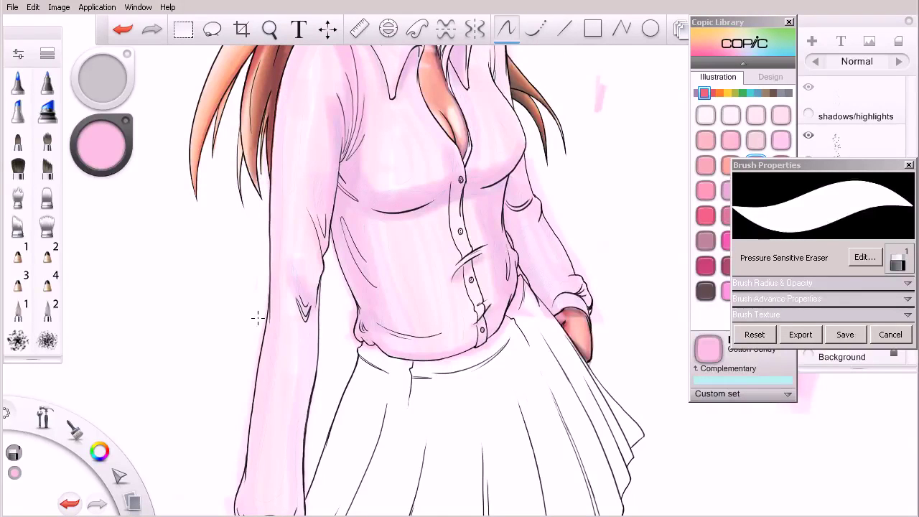
# Return to the Copic Medium Broad Nib, pick RV34 Dark Pink and test it on the blank canvas beside the figure
pyautogui.press('space')
pyautogui.moveTo(285, 332)
pyautogui.mouseDown()
pyautogui.moveTo(268, 340)
pyautogui.moveTo(231, 394)
pyautogui.mouseUp()
pyautogui.press('s')
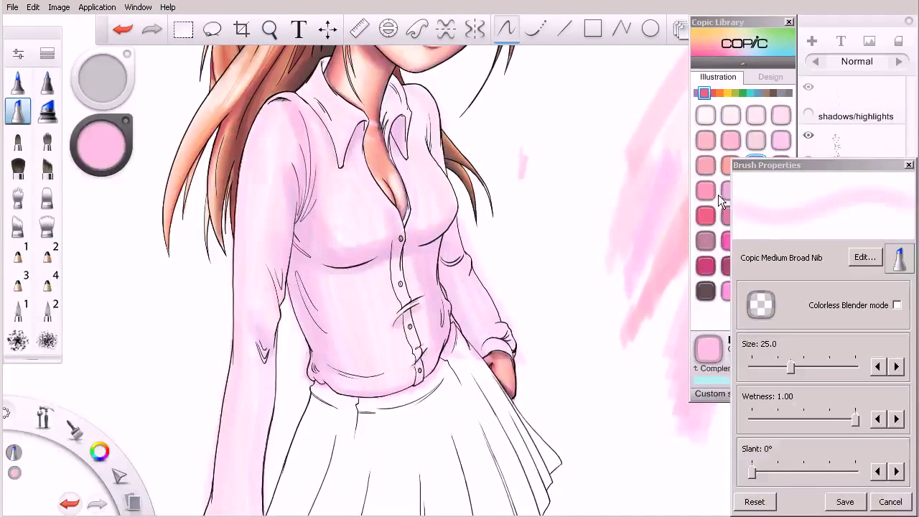
pyautogui.click(775, 70)
pyautogui.click(730, 216)
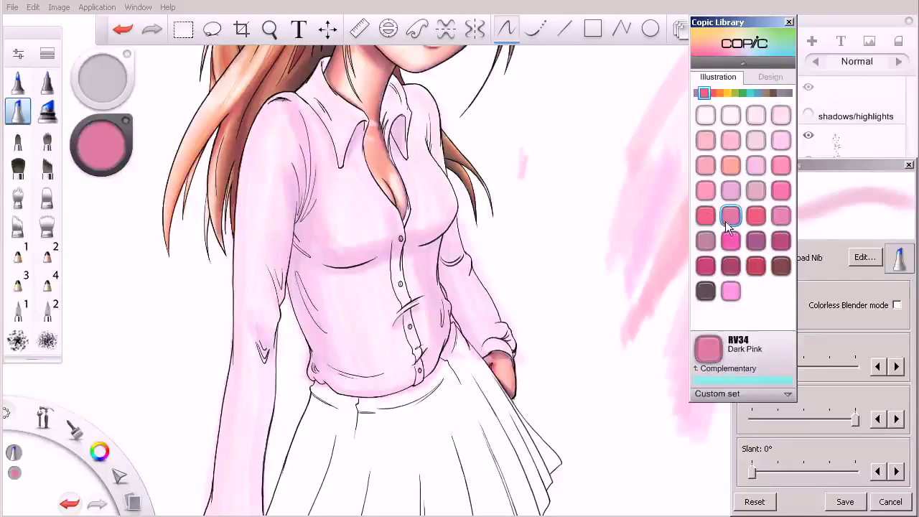
pyautogui.moveTo(611, 282); pyautogui.dragTo(601, 351)
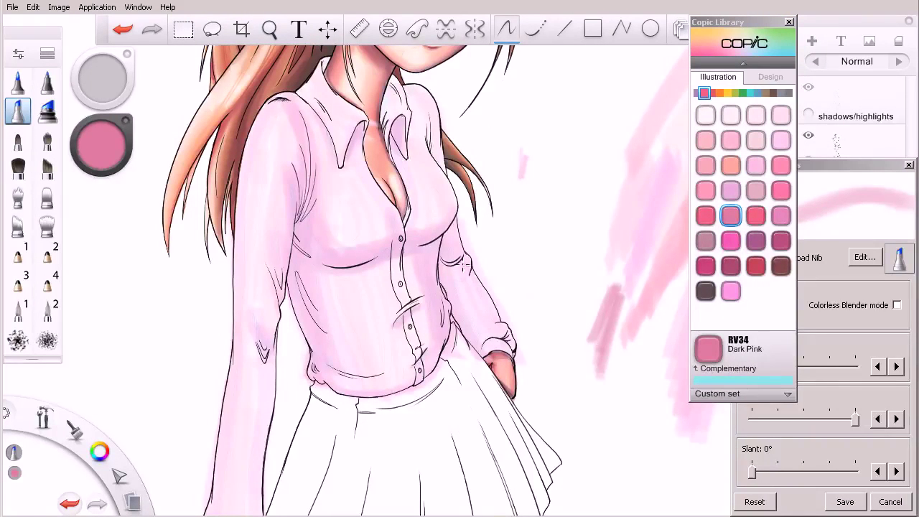
# Shade both sides of the torso below the bust and the near shoulder folds in RV34
pyautogui.moveTo(437, 251); pyautogui.dragTo(440, 349)
pyautogui.moveTo(443, 242)
pyautogui.mouseDown()
pyautogui.moveTo(452, 316)
pyautogui.moveTo(475, 343)
pyautogui.moveTo(441, 237)
pyautogui.moveTo(423, 242)
pyautogui.moveTo(407, 335)
pyautogui.mouseUp()
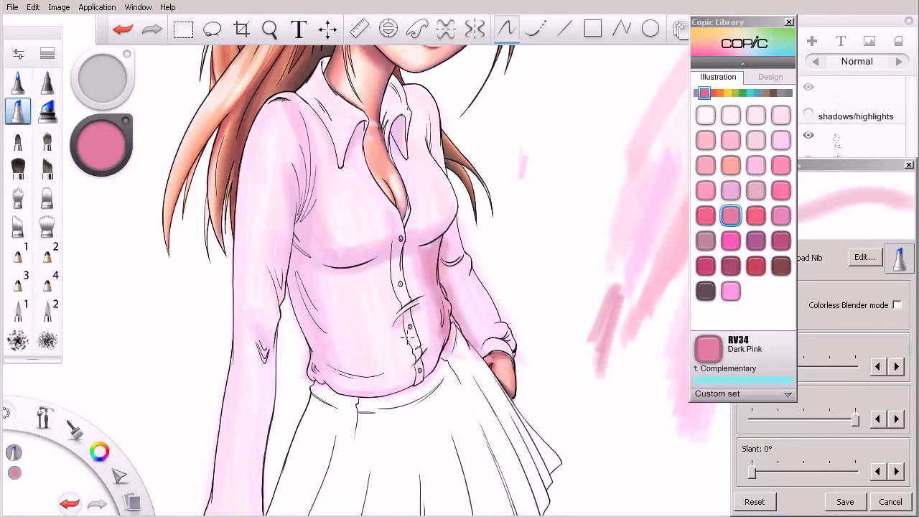
pyautogui.moveTo(292, 253)
pyautogui.mouseDown()
pyautogui.moveTo(289, 282)
pyautogui.moveTo(321, 374)
pyautogui.moveTo(295, 284)
pyautogui.moveTo(323, 344)
pyautogui.moveTo(297, 250)
pyautogui.moveTo(331, 368)
pyautogui.moveTo(304, 258)
pyautogui.moveTo(311, 348)
pyautogui.mouseUp()
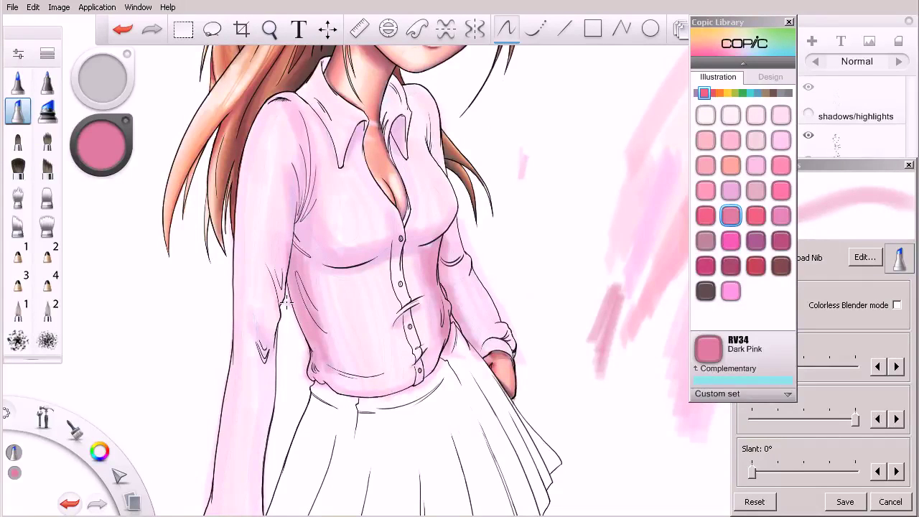
pyautogui.moveTo(300, 131)
pyautogui.mouseDown()
pyautogui.moveTo(294, 110)
pyautogui.moveTo(303, 155)
pyautogui.moveTo(294, 224)
pyautogui.moveTo(301, 205)
pyautogui.moveTo(299, 168)
pyautogui.moveTo(287, 164)
pyautogui.moveTo(293, 235)
pyautogui.moveTo(291, 213)
pyautogui.moveTo(276, 295)
pyautogui.moveTo(305, 129)
pyautogui.moveTo(291, 244)
pyautogui.moveTo(277, 259)
pyautogui.moveTo(301, 143)
pyautogui.mouseUp()
# Shade the inner edge of the near forearm sleeve and the near side of the waist in RV34
pyautogui.press('space')
pyautogui.moveTo(318, 206)
pyautogui.mouseDown()
pyautogui.moveTo(295, 213)
pyautogui.moveTo(323, 281)
pyautogui.moveTo(347, 156)
pyautogui.moveTo(367, 170)
pyautogui.mouseUp()
pyautogui.moveTo(375, 203); pyautogui.dragTo(383, 164)
pyautogui.moveTo(287, 225)
pyautogui.mouseDown()
pyautogui.moveTo(307, 209)
pyautogui.moveTo(293, 430)
pyautogui.mouseUp()
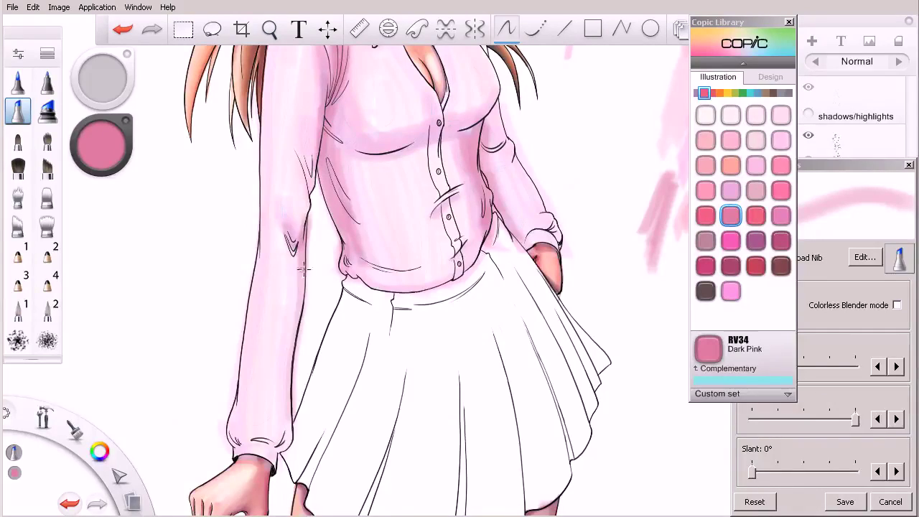
pyautogui.moveTo(301, 261); pyautogui.dragTo(305, 398)
pyautogui.moveTo(347, 231); pyautogui.dragTo(359, 283)
# Deepen the shadow beside the near armpit folds and under the bust in RV34
pyautogui.press('space')
pyautogui.moveTo(450, 218); pyautogui.dragTo(450, 189)
pyautogui.moveTo(355, 195); pyautogui.dragTo(423, 179)
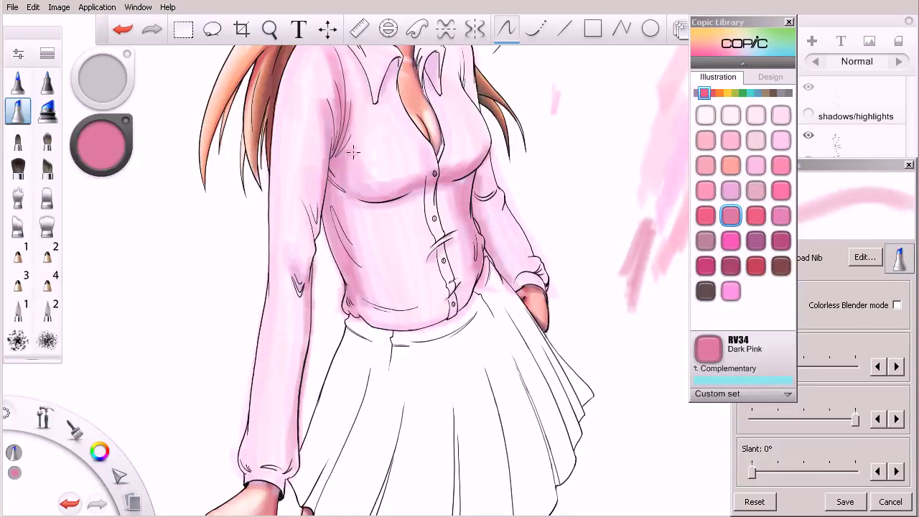
pyautogui.moveTo(349, 145)
pyautogui.mouseDown()
pyautogui.moveTo(362, 190)
pyautogui.moveTo(405, 174)
pyautogui.moveTo(352, 131)
pyautogui.moveTo(346, 141)
pyautogui.moveTo(415, 166)
pyautogui.moveTo(371, 185)
pyautogui.moveTo(424, 170)
pyautogui.moveTo(367, 186)
pyautogui.moveTo(407, 180)
pyautogui.mouseUp()
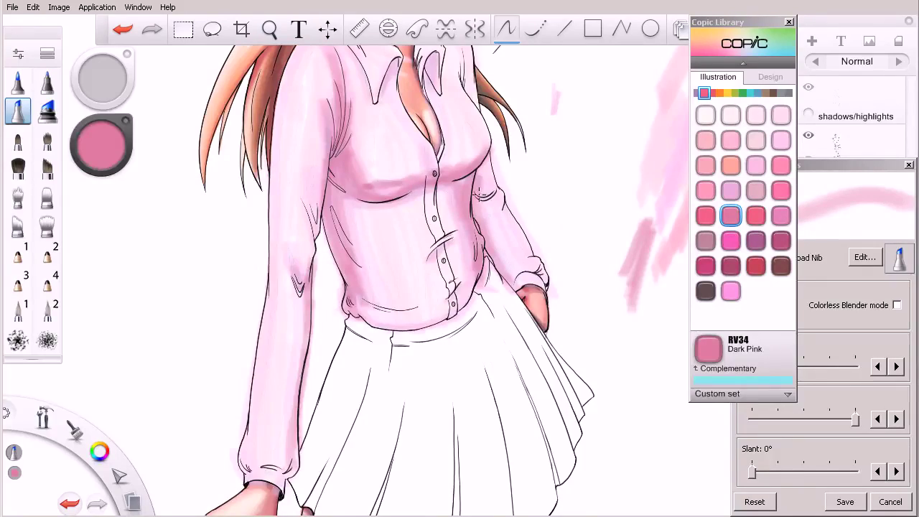
# Undo the last three shading strokes on the shirt
pyautogui.press('space')
pyautogui.moveTo(479, 194); pyautogui.dragTo(527, 188)
pyautogui.hotkey('ctrl', 'z')
pyautogui.hotkey('ctrl', 'z')
pyautogui.hotkey('ctrl', 'z')
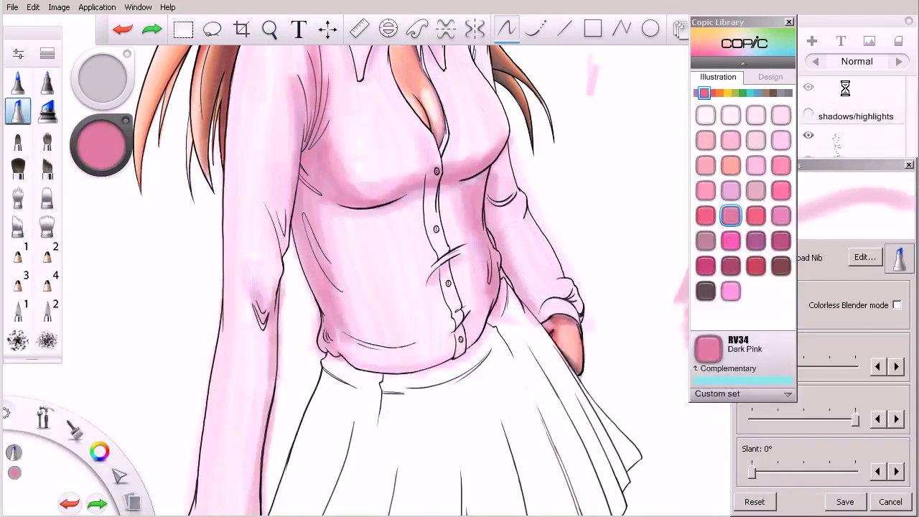
# Raise the shadows/highlights layer's opacity to reveal the blue shading guides, and make the shirt layer active
pyautogui.click(880, 106)
pyautogui.moveTo(880, 108); pyautogui.dragTo(885, 79)
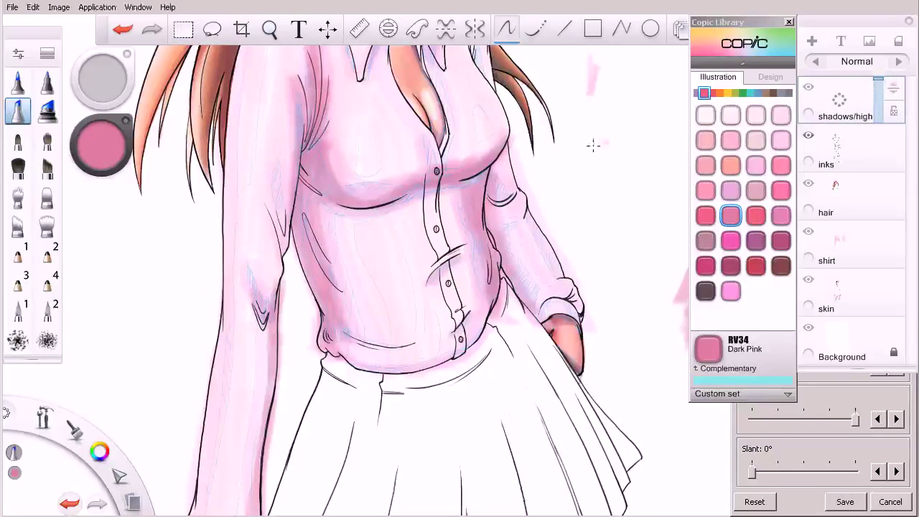
pyautogui.click(850, 242)
# Follow the guides to deepen the shadows under the bust, down the near side and above the shirt hem in RV34
pyautogui.moveTo(336, 192)
pyautogui.mouseDown()
pyautogui.moveTo(406, 189)
pyautogui.moveTo(374, 187)
pyautogui.moveTo(441, 172)
pyautogui.moveTo(448, 180)
pyautogui.moveTo(353, 189)
pyautogui.moveTo(400, 186)
pyautogui.mouseUp()
pyautogui.moveTo(326, 224)
pyautogui.mouseDown()
pyautogui.moveTo(323, 206)
pyautogui.moveTo(336, 203)
pyautogui.moveTo(343, 309)
pyautogui.mouseUp()
pyautogui.press('space')
pyautogui.moveTo(410, 248); pyautogui.dragTo(382, 262)
pyautogui.moveTo(409, 286); pyautogui.dragTo(406, 294)
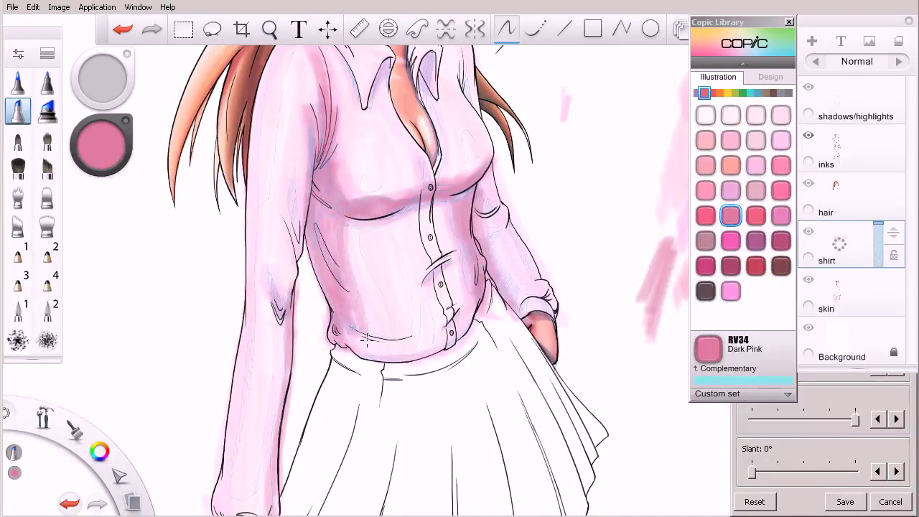
pyautogui.hotkey('ctrl', 'z')
pyautogui.moveTo(355, 304)
pyautogui.mouseDown()
pyautogui.moveTo(380, 362)
pyautogui.moveTo(351, 313)
pyautogui.moveTo(348, 344)
pyautogui.moveTo(332, 286)
pyautogui.mouseUp()
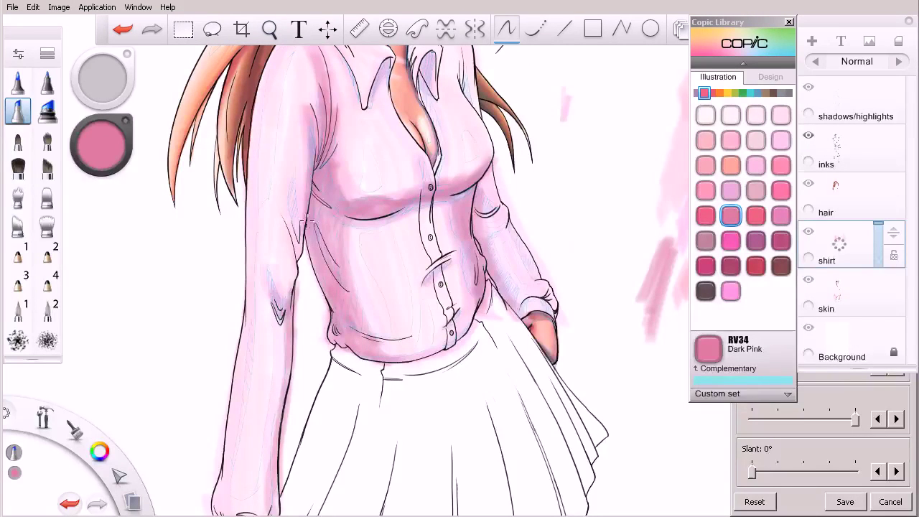
# Try shading the near sleeve above the elbow in RV34, reduce the nib to size 10 for another attempt, and undo the strokes
pyautogui.moveTo(287, 179); pyautogui.dragTo(299, 236)
pyautogui.hotkey('ctrl', 'z')
pyautogui.press('[')
pyautogui.press('[')
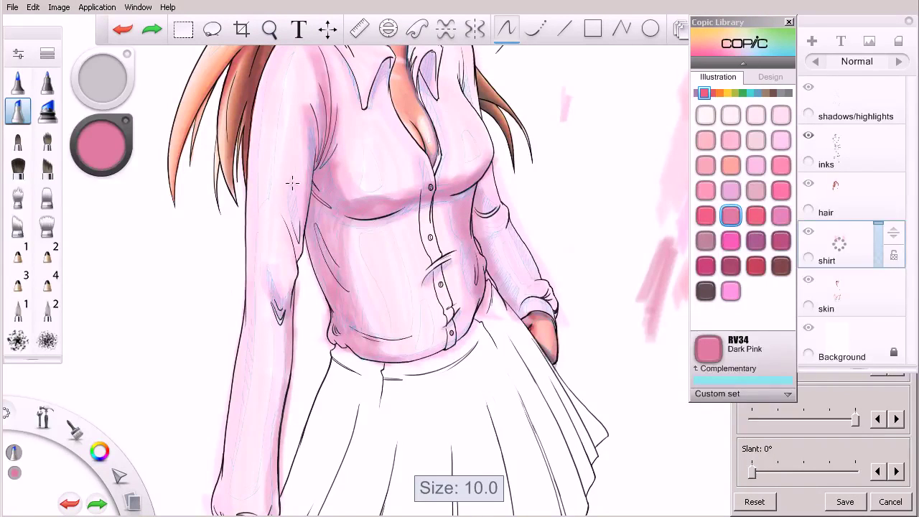
pyautogui.moveTo(291, 195); pyautogui.dragTo(297, 236)
pyautogui.hotkey('ctrl', 'z')
pyautogui.hotkey('ctrl', 'z')
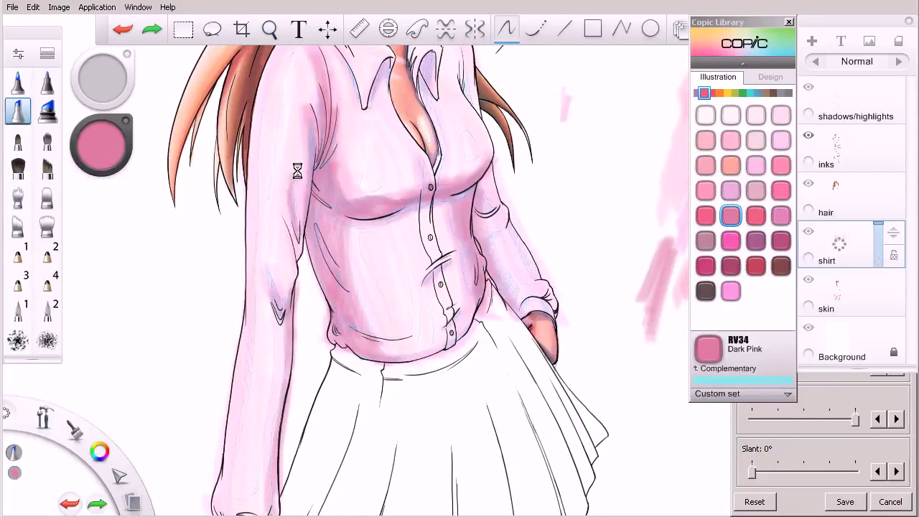
# Enlarge the nib to size 20 and shade the near sleeve above the elbow and its elbow fold in RV34
pyautogui.press(']')
pyautogui.press(']')
pyautogui.moveTo(293, 182); pyautogui.dragTo(298, 215)
pyautogui.moveTo(265, 266); pyautogui.dragTo(278, 299)
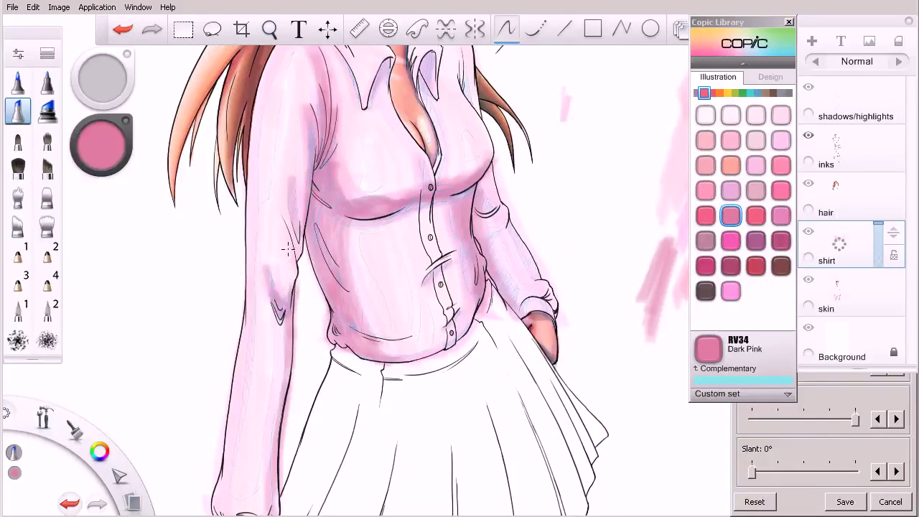
# Shade the outer edge of the near sleeve from the shoulder down past the elbow in RV34
pyautogui.press('space')
pyautogui.moveTo(351, 195)
pyautogui.mouseDown()
pyautogui.moveTo(373, 207)
pyautogui.moveTo(400, 290)
pyautogui.mouseUp()
pyautogui.moveTo(305, 113)
pyautogui.mouseDown()
pyautogui.moveTo(277, 205)
pyautogui.moveTo(271, 343)
pyautogui.mouseUp()
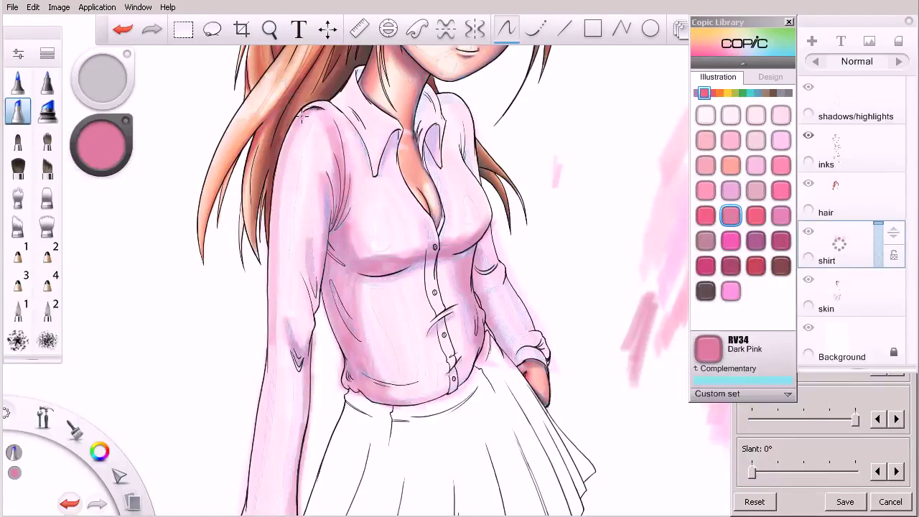
pyautogui.moveTo(311, 108)
pyautogui.mouseDown()
pyautogui.moveTo(289, 130)
pyautogui.moveTo(270, 195)
pyautogui.moveTo(259, 386)
pyautogui.mouseUp()
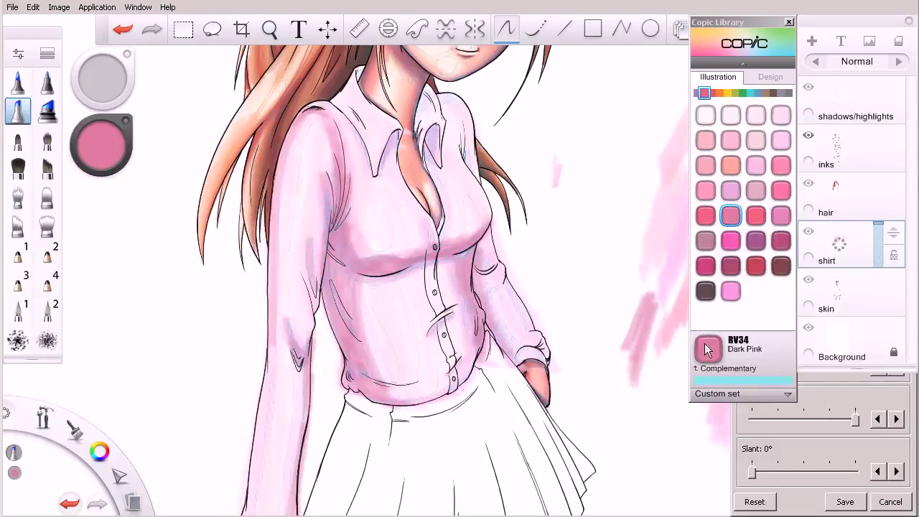
# Blend the shading on the near shoulder with the nib in Colorless Blender mode and return to RV34
pyautogui.click(847, 394)
pyautogui.click(896, 305)
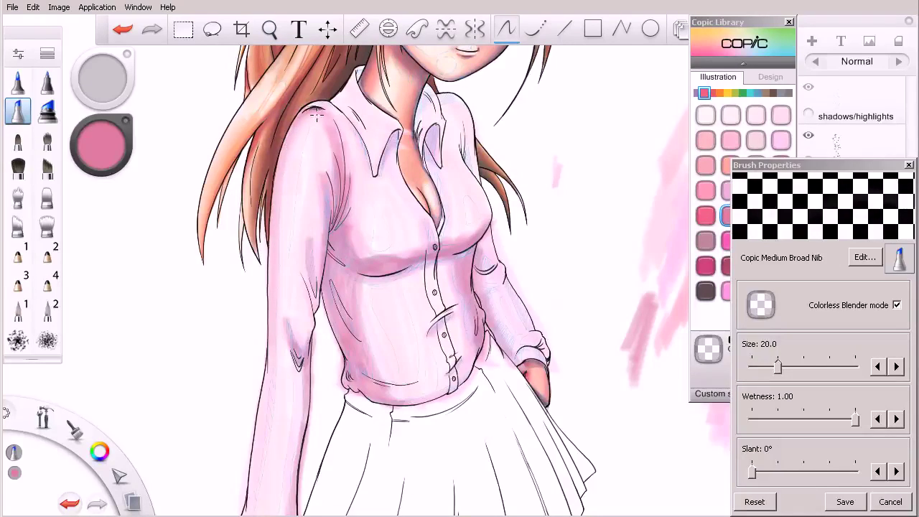
pyautogui.click(869, 306)
# Shade the near forearm sleeve down to the cuff and the elbow area of the far sleeve in RV34
pyautogui.press('space')
pyautogui.moveTo(386, 338)
pyautogui.mouseDown()
pyautogui.moveTo(385, 351)
pyautogui.moveTo(429, 283)
pyautogui.mouseUp()
pyautogui.moveTo(297, 260)
pyautogui.mouseDown()
pyautogui.moveTo(274, 418)
pyautogui.moveTo(276, 401)
pyautogui.moveTo(315, 452)
pyautogui.moveTo(300, 428)
pyautogui.moveTo(276, 437)
pyautogui.moveTo(309, 438)
pyautogui.mouseUp()
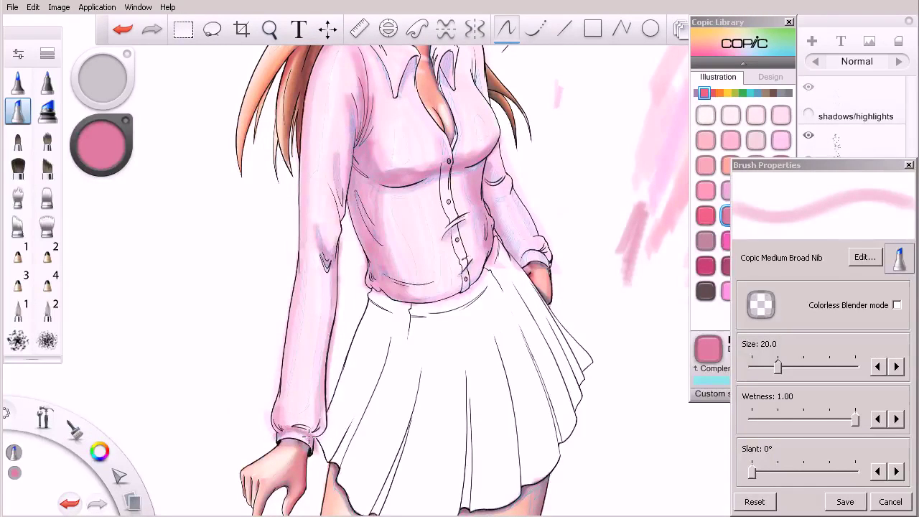
pyautogui.moveTo(494, 207)
pyautogui.mouseDown()
pyautogui.moveTo(511, 237)
pyautogui.moveTo(519, 208)
pyautogui.moveTo(495, 169)
pyautogui.mouseUp()
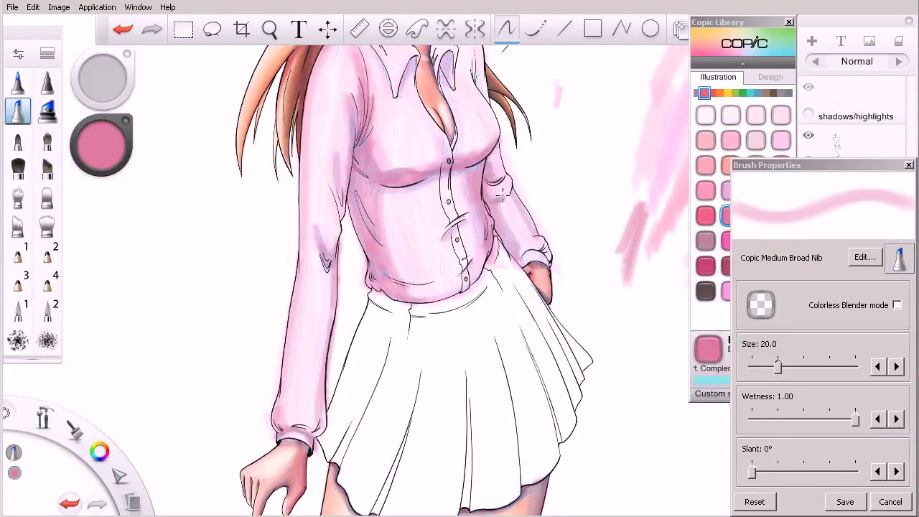
# Shade the far shoulder edge and the inside of the far collar in RV34
pyautogui.moveTo(452, 95)
pyautogui.mouseDown()
pyautogui.moveTo(441, 71)
pyautogui.moveTo(440, 150)
pyautogui.moveTo(486, 164)
pyautogui.mouseUp()
pyautogui.moveTo(445, 127); pyautogui.dragTo(440, 145)
pyautogui.moveTo(459, 89)
pyautogui.mouseDown()
pyautogui.moveTo(452, 98)
pyautogui.moveTo(466, 91)
pyautogui.moveTo(483, 107)
pyautogui.moveTo(453, 104)
pyautogui.moveTo(470, 94)
pyautogui.moveTo(456, 92)
pyautogui.moveTo(425, 103)
pyautogui.moveTo(440, 87)
pyautogui.moveTo(431, 102)
pyautogui.moveTo(433, 83)
pyautogui.mouseUp()
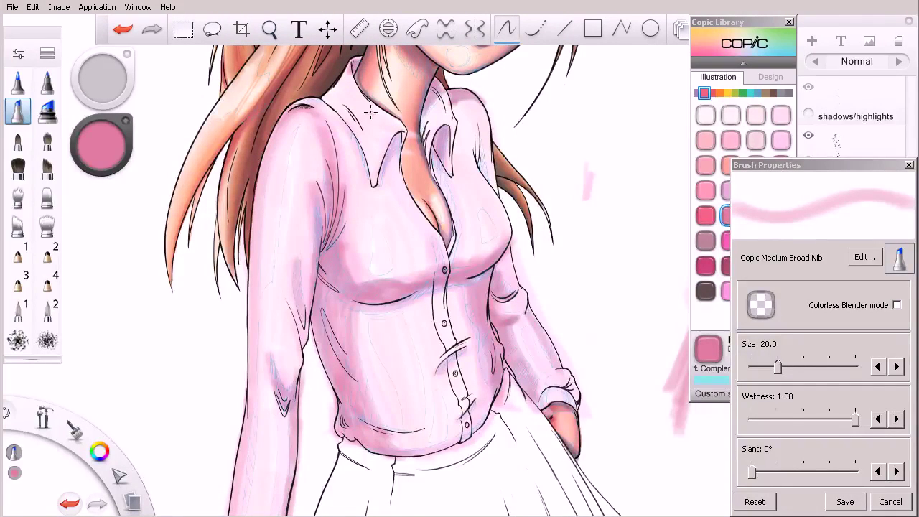
# Shade the near collar beside its fold lines in RV34, comparing it with and without the stroke
pyautogui.moveTo(342, 97); pyautogui.dragTo(367, 141)
pyautogui.hotkey('ctrl', 'z')
pyautogui.click(781, 140)
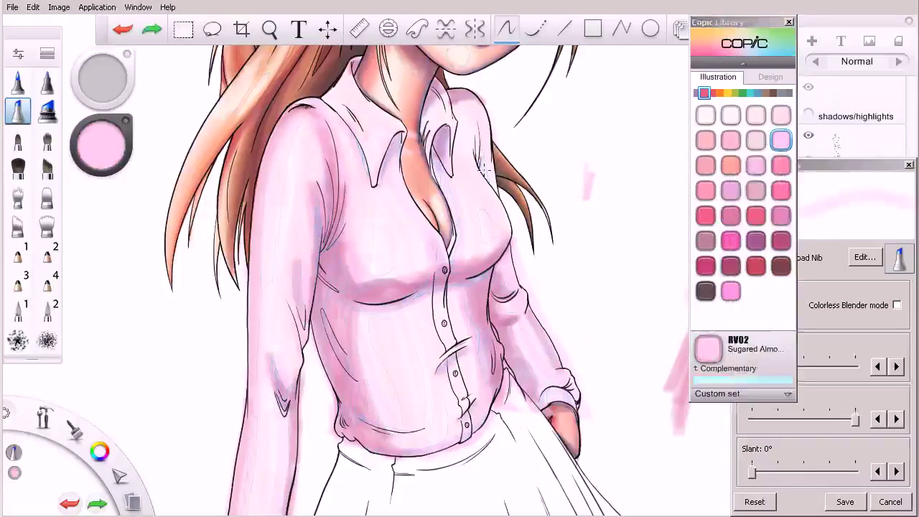
pyautogui.hotkey('ctrl', 'y')
# Select RV52 Cotton Candy and soften the near collar's shading using Colorless Blender mode
pyautogui.click(756, 165)
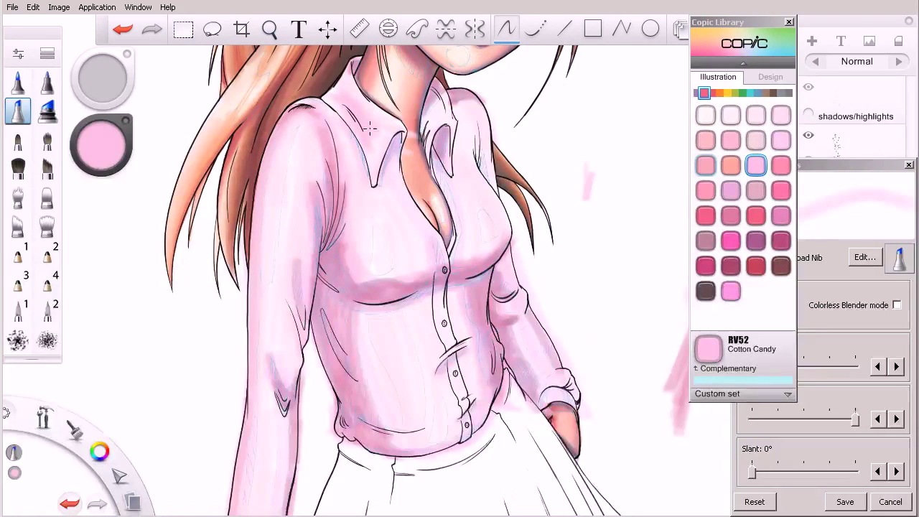
pyautogui.click(897, 304)
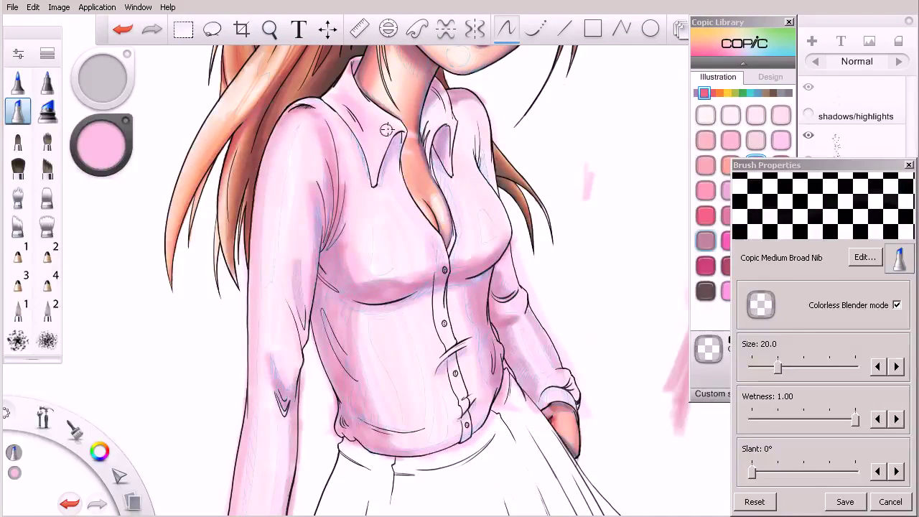
pyautogui.click(854, 312)
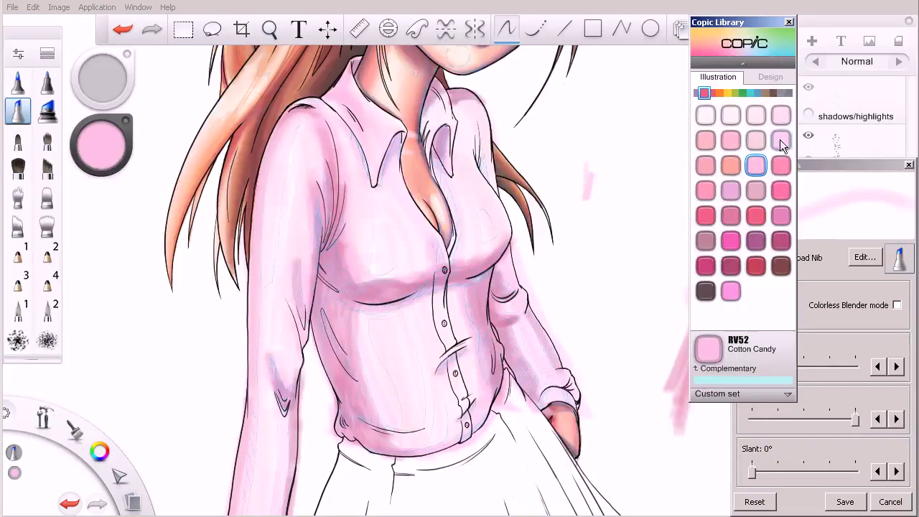
# Pick RV13 Tender Pink and tint the shadows around the near armpit folds and under the bust
pyautogui.click(780, 165)
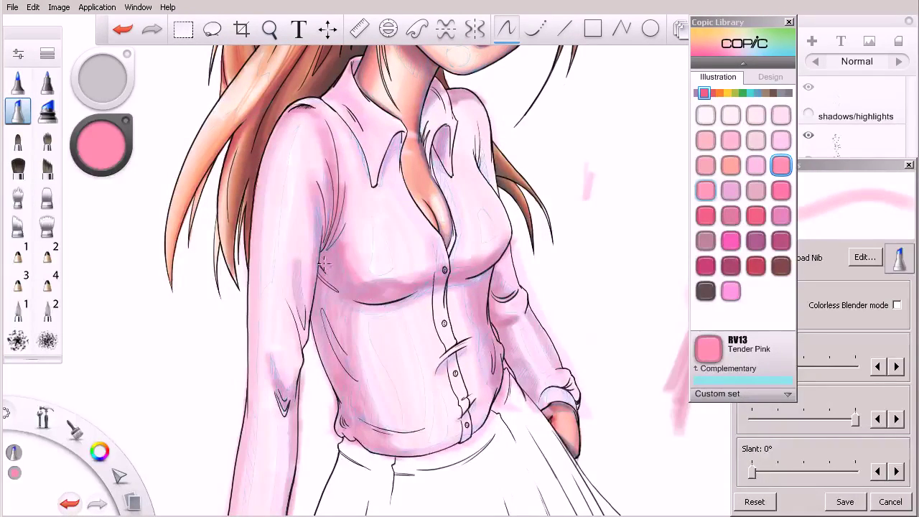
pyautogui.press('space')
pyautogui.moveTo(353, 297); pyautogui.dragTo(337, 305)
pyautogui.moveTo(398, 305); pyautogui.dragTo(401, 275)
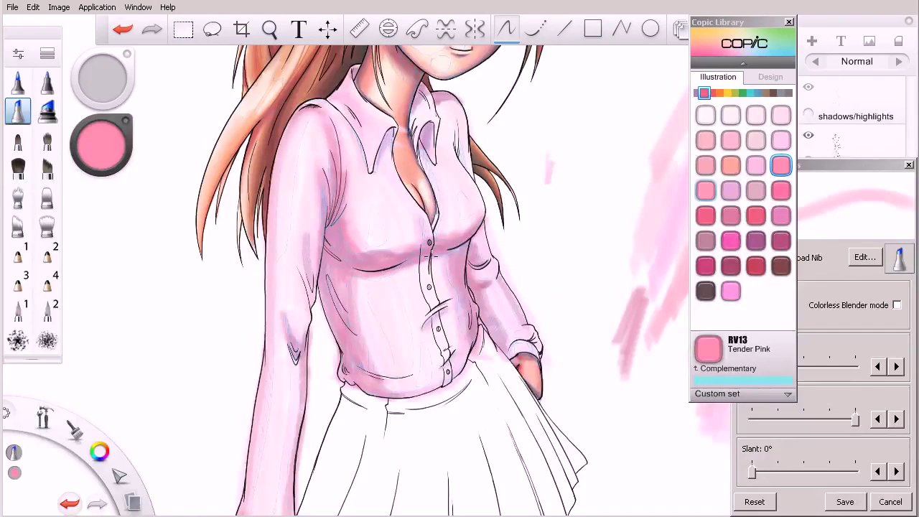
pyautogui.scroll(3, 459, 140)
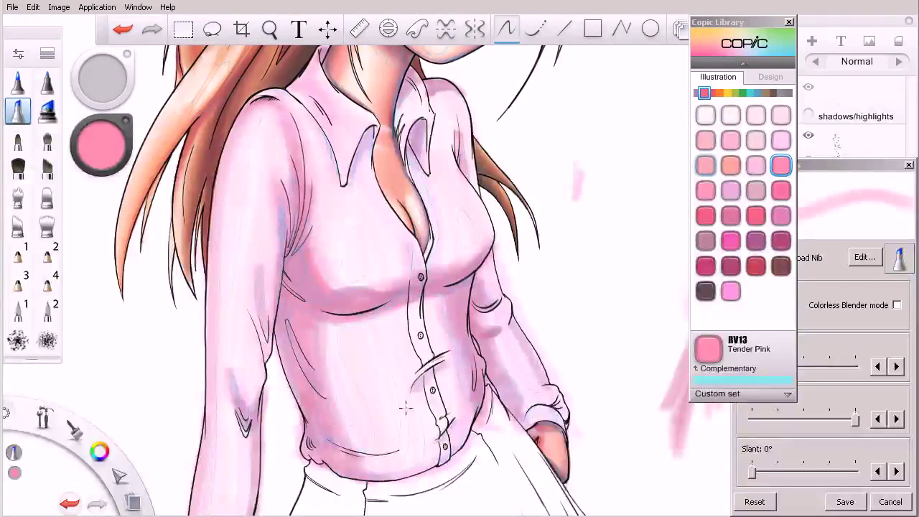
# Pick RV14 Begonia Pink, deepen the near side of the torso below the bust, and review the whole figure
pyautogui.click(704, 214)
pyautogui.moveTo(285, 285); pyautogui.dragTo(300, 394)
pyautogui.moveTo(281, 326); pyautogui.dragTo(297, 391)
pyautogui.moveTo(287, 291)
pyautogui.mouseDown()
pyautogui.moveTo(339, 298)
pyautogui.moveTo(320, 366)
pyautogui.mouseUp()
pyautogui.press('space')
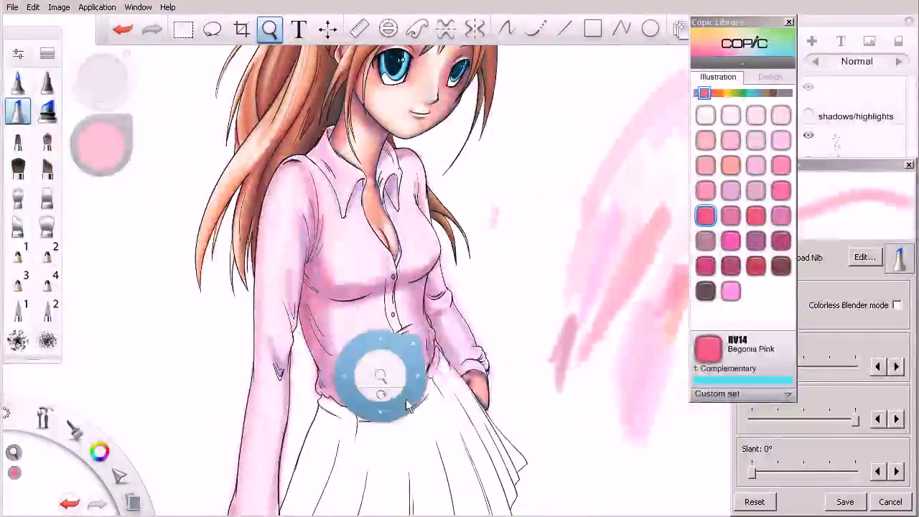
pyautogui.scroll(-4, 473, 295)
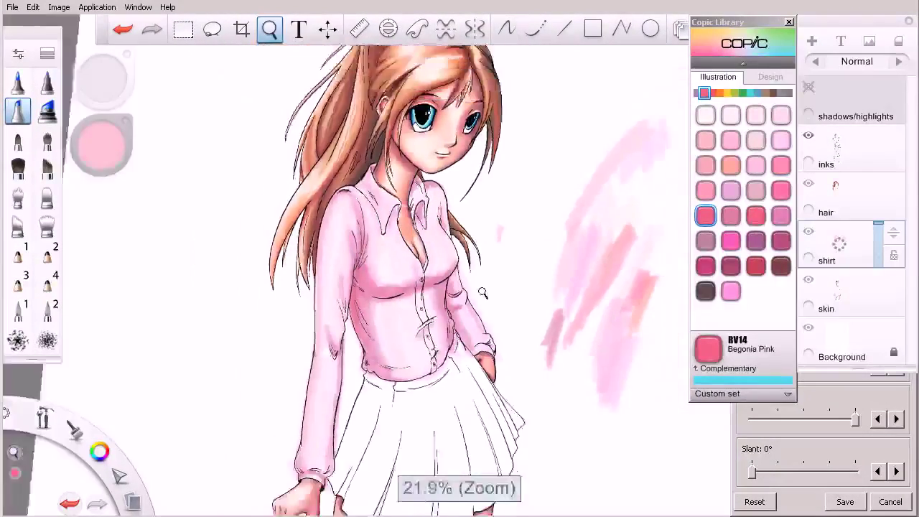
pyautogui.scroll(1, 468, 298)
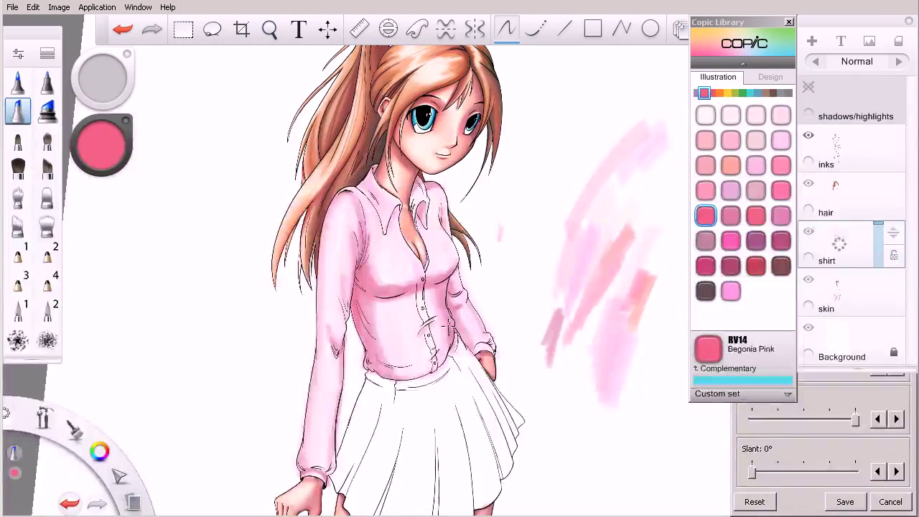